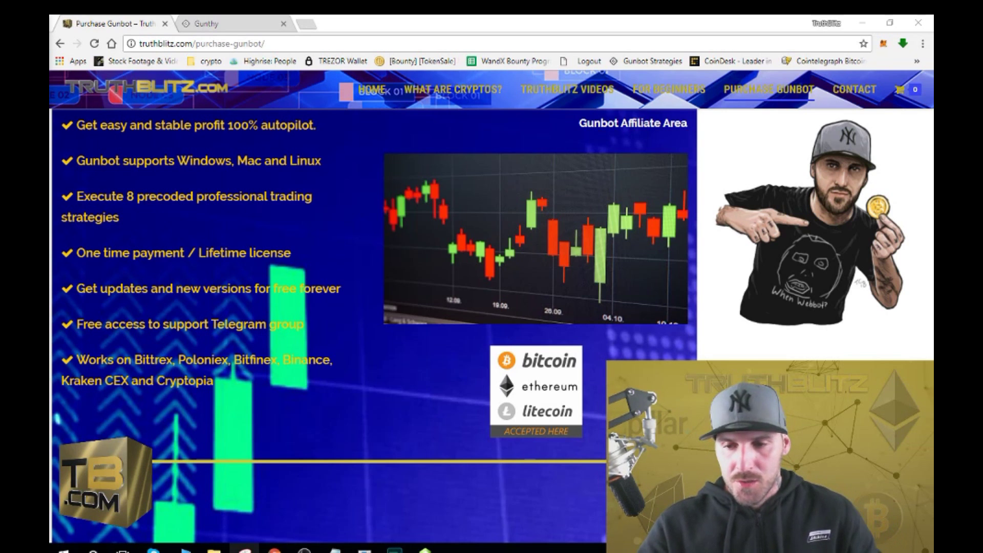
# Switch to the File Explorer window showing the Gunbot XT Edition - Windows package folder
pyautogui.moveTo(302, 550)
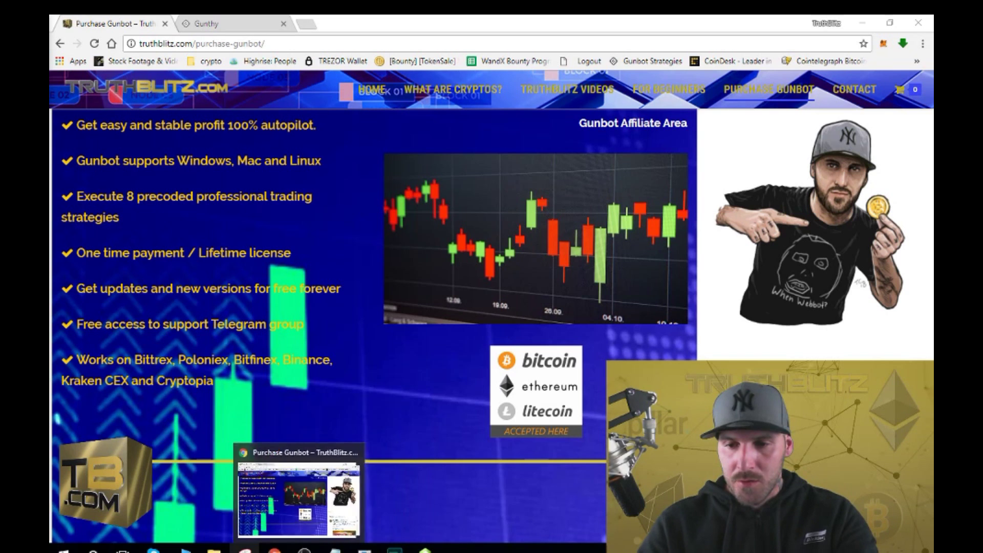
pyautogui.moveTo(214, 550)
pyautogui.click(389, 457)
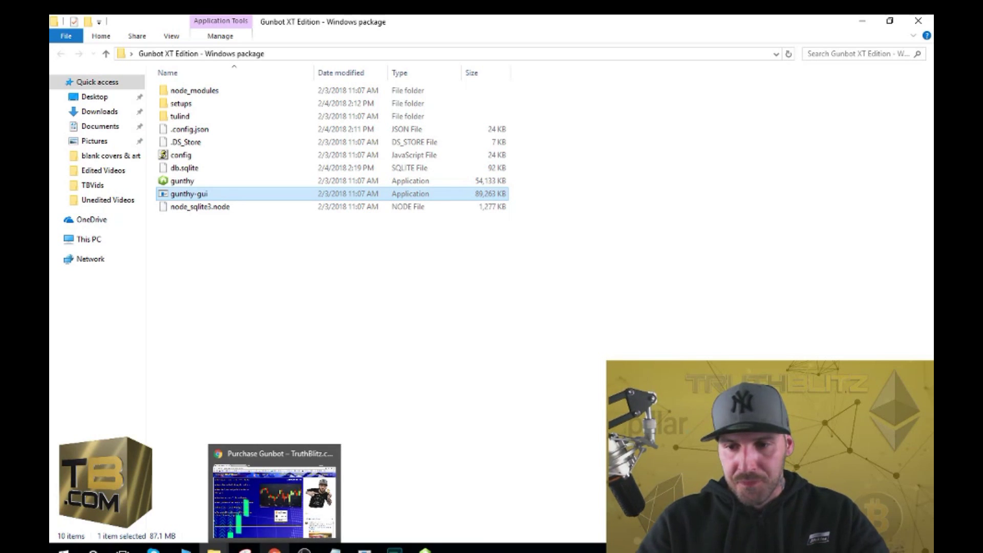
pyautogui.click(280, 548)
pyautogui.click(307, 23)
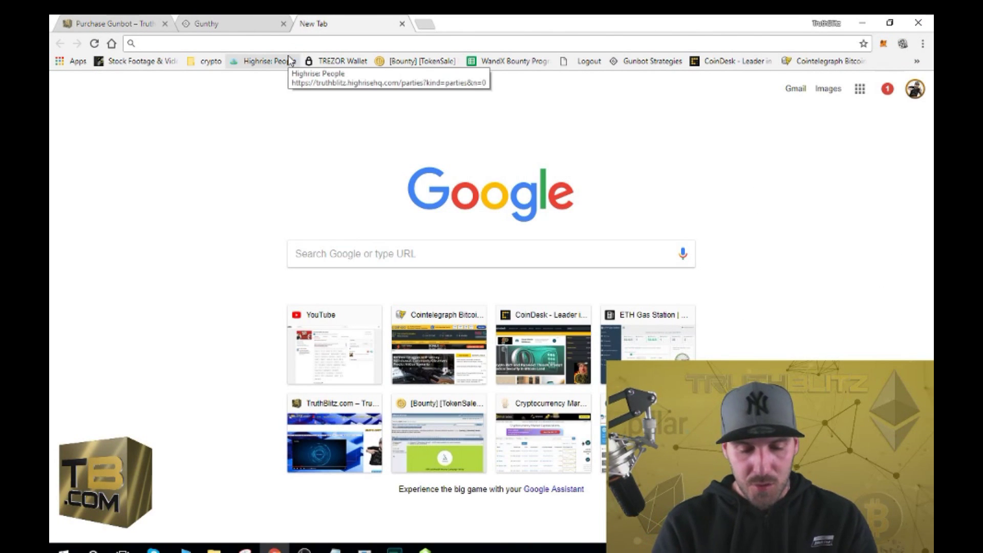
pyautogui.write('http')
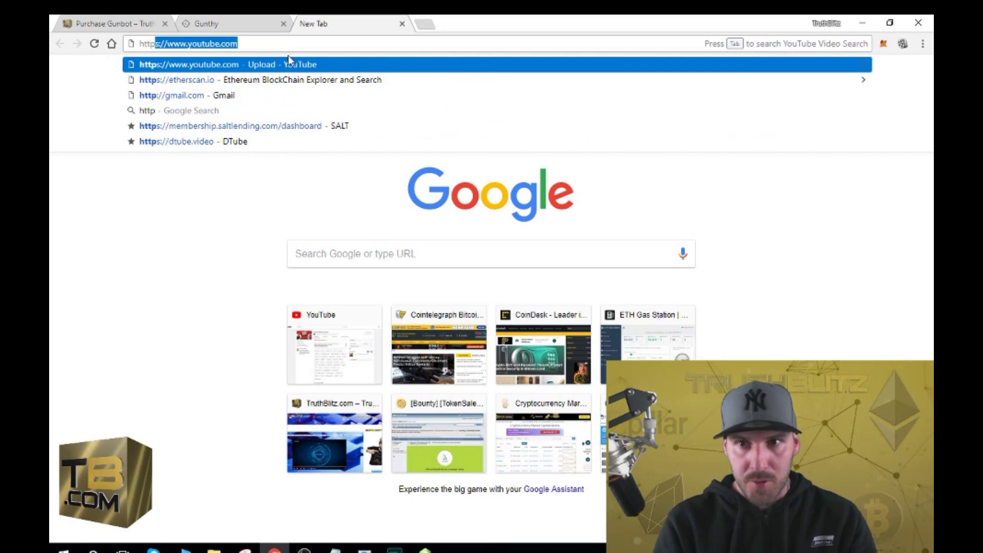
pyautogui.write('://')
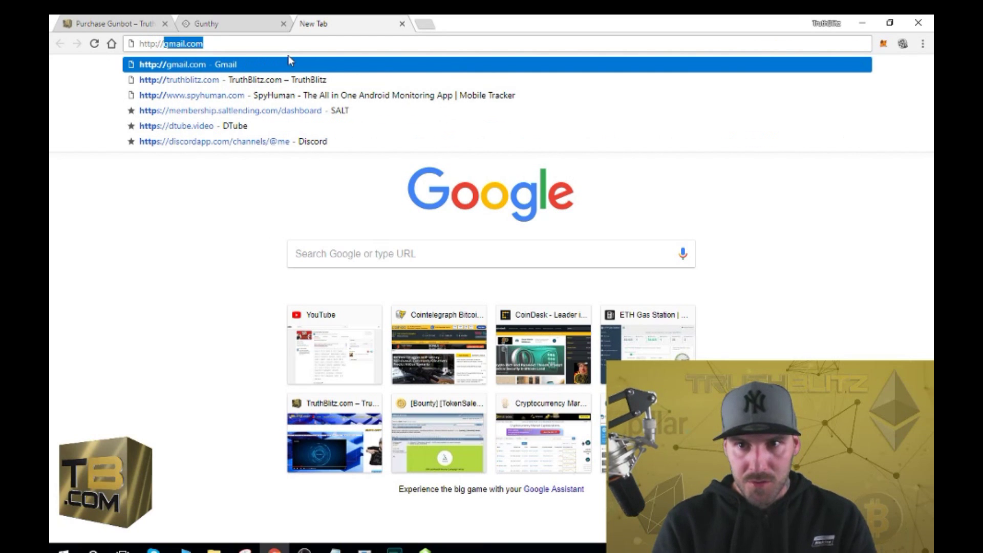
pyautogui.write('localhost:5000/setups')
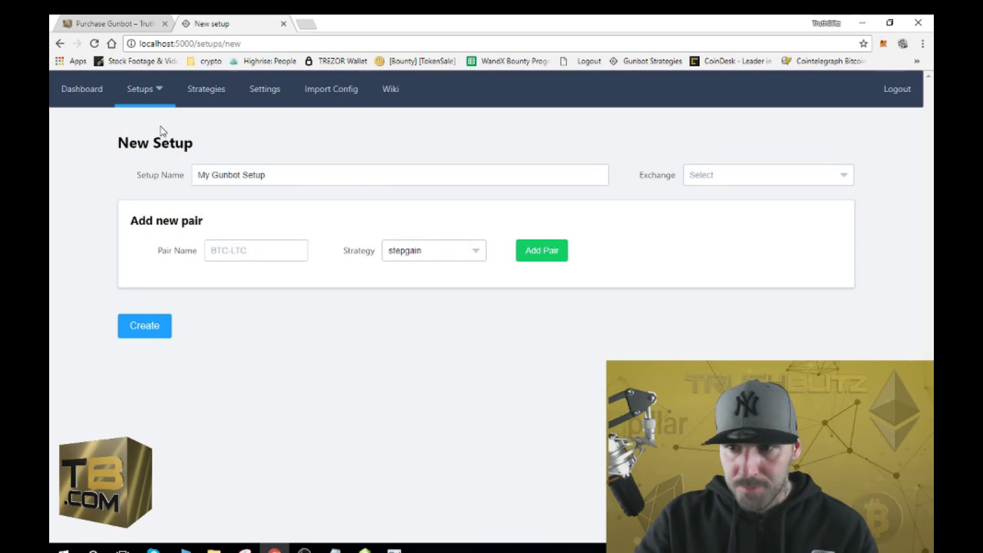
# Start a new Gunbot setup and name it TruthBlitz
pyautogui.click(151, 95)
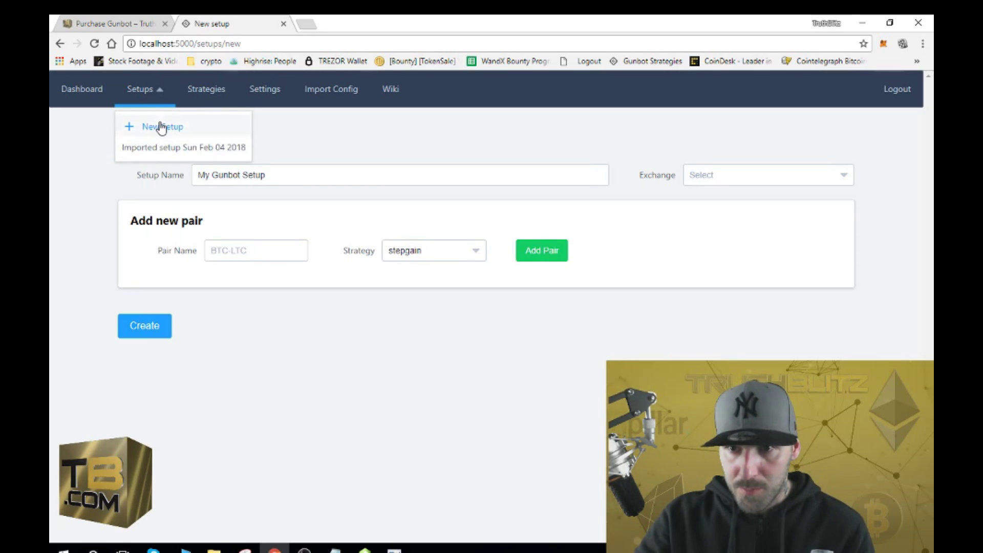
pyautogui.click(235, 130)
pyautogui.tripleClick(532, 174)
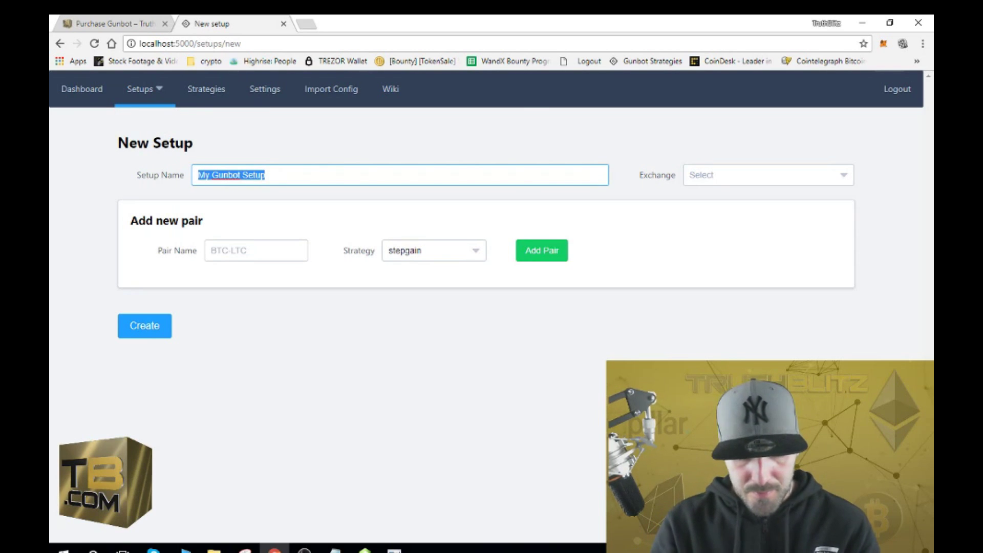
pyautogui.write('TruthBlitz')
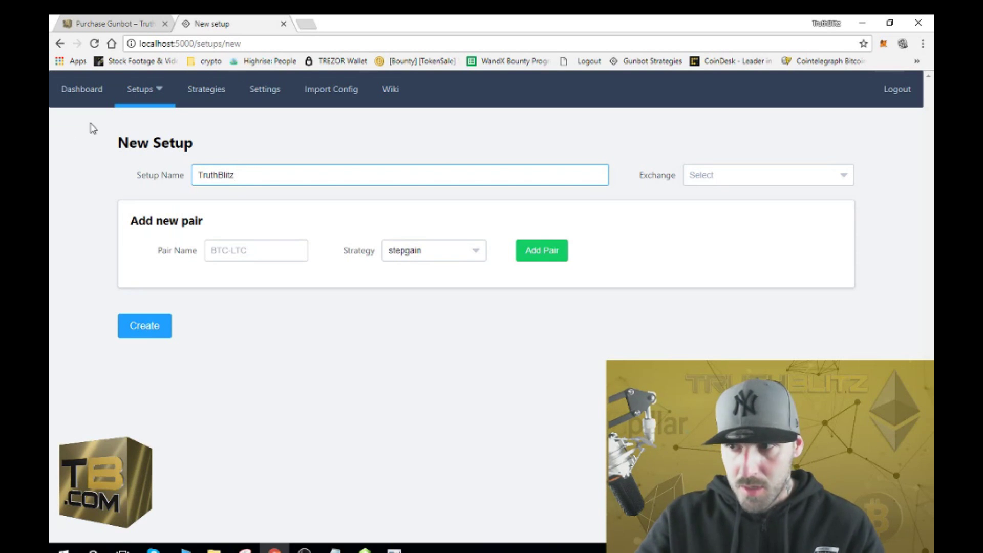
# Select bittrex as the new setup's exchange and try to create the setup without a trading pair
pyautogui.click(837, 180)
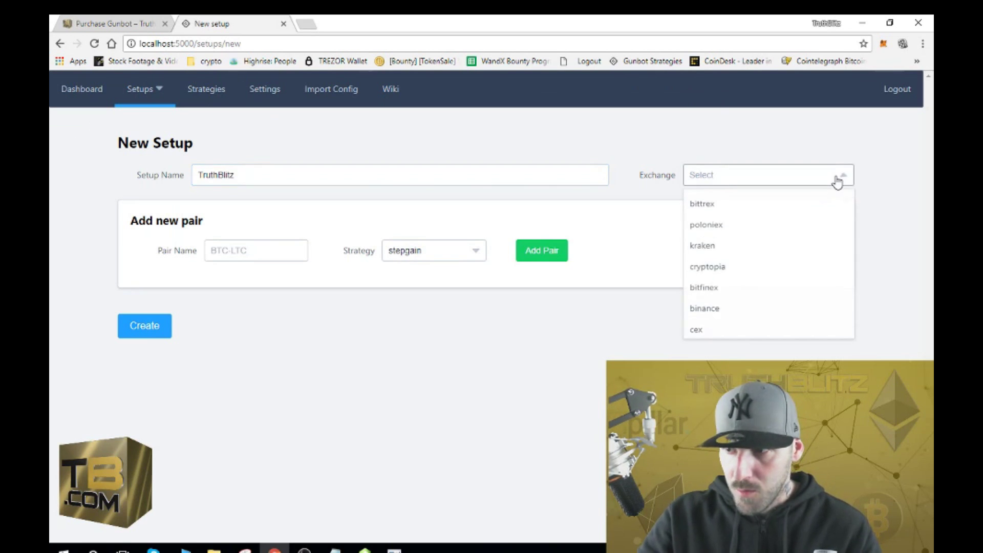
pyautogui.click(708, 210)
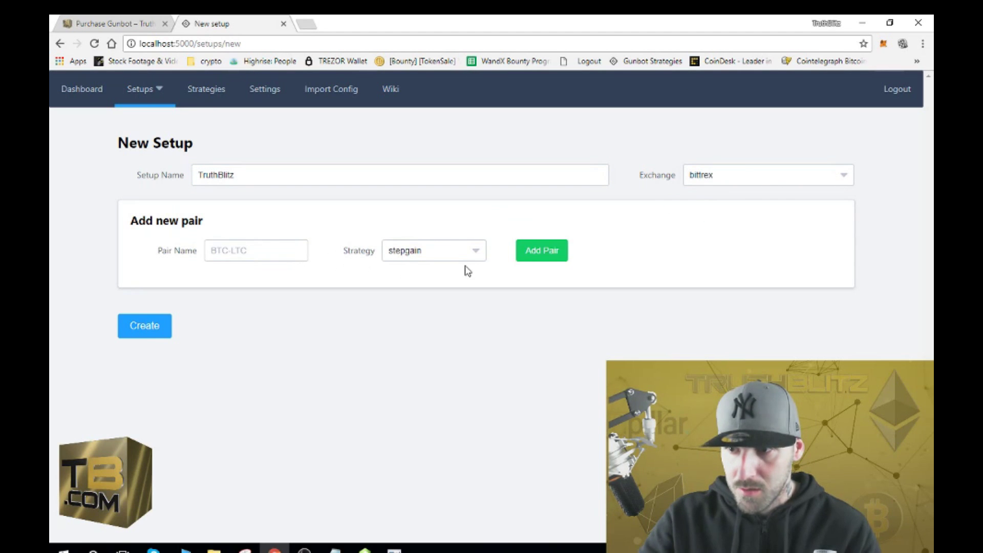
pyautogui.click(144, 327)
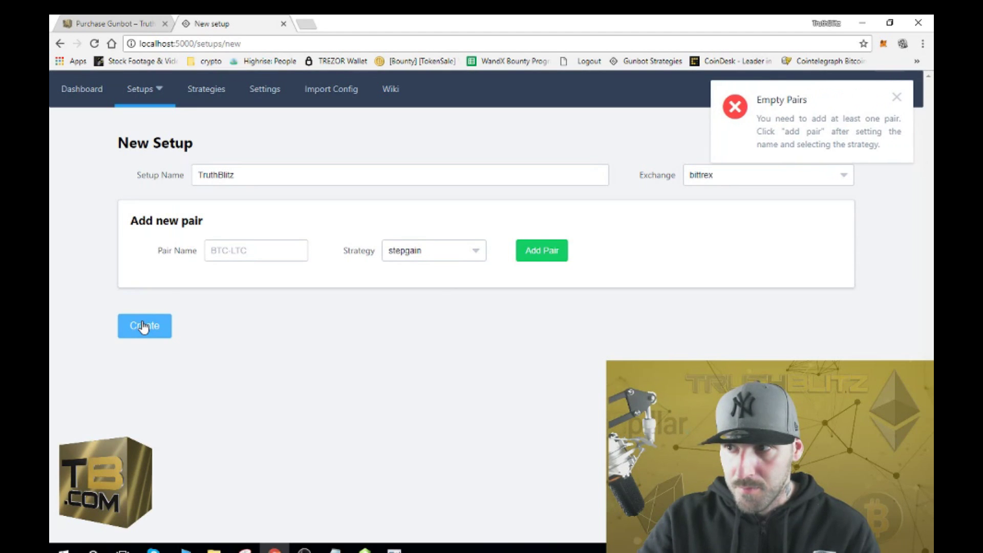
pyautogui.click(896, 98)
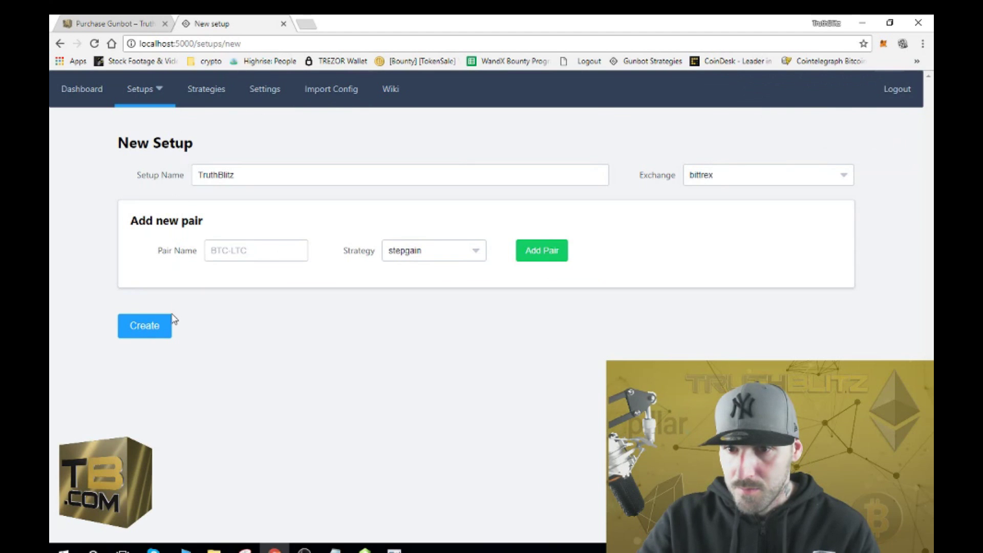
pyautogui.click(266, 249)
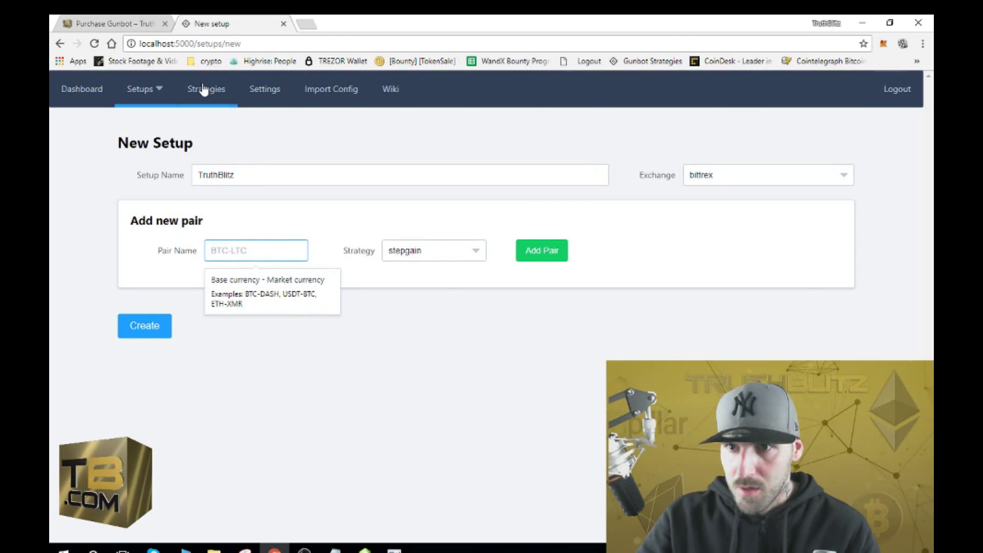
# Open the API key settings and select Bittrex as the exchange for a new key
pyautogui.click(268, 97)
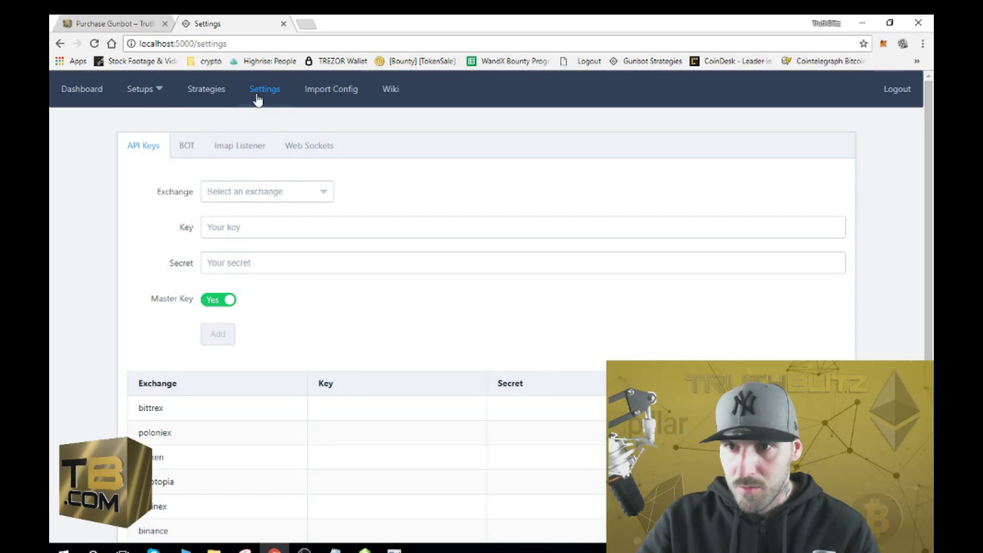
pyautogui.click(295, 193)
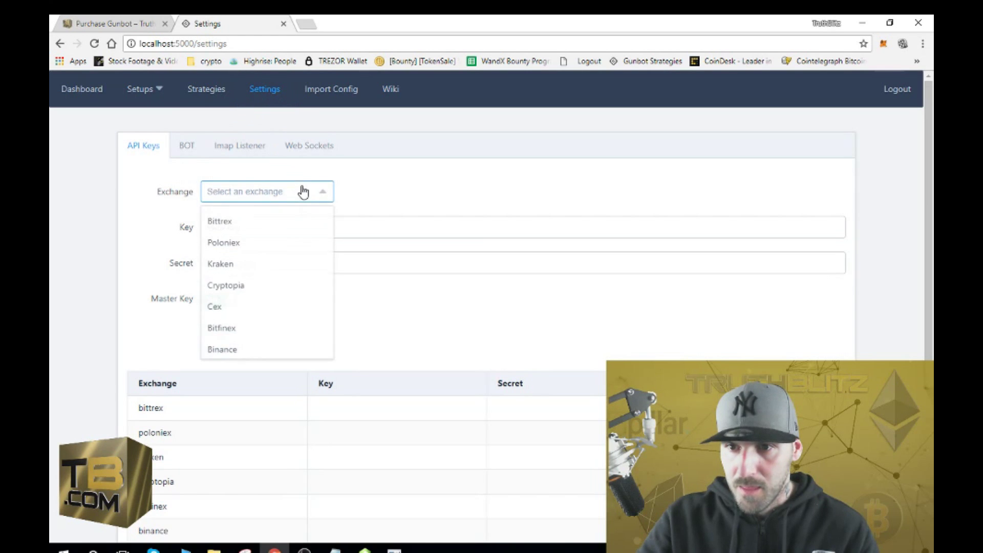
pyautogui.click(226, 223)
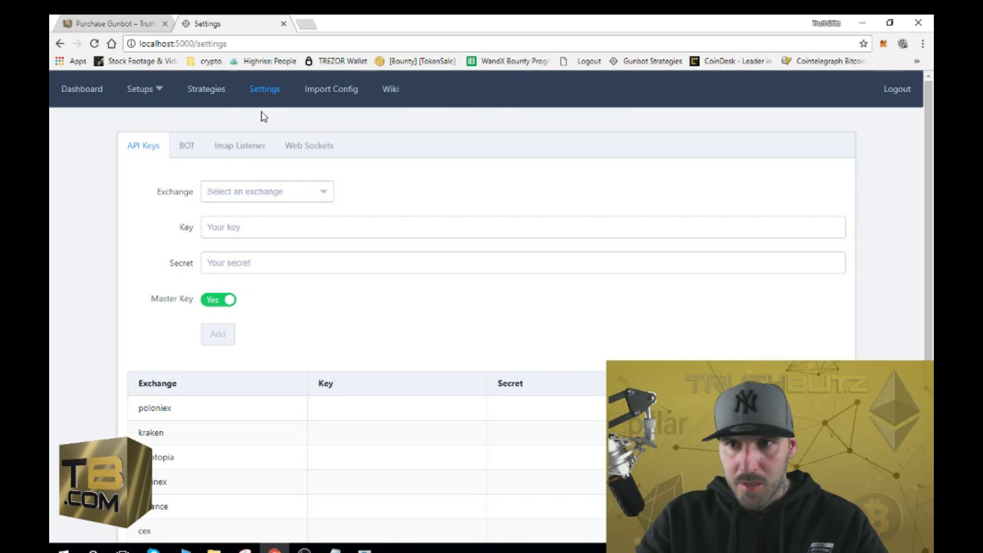
# Open the strategies overview and set the Bollinger Band strategy's TRADING_LIMIT to 0.01
pyautogui.click(138, 91)
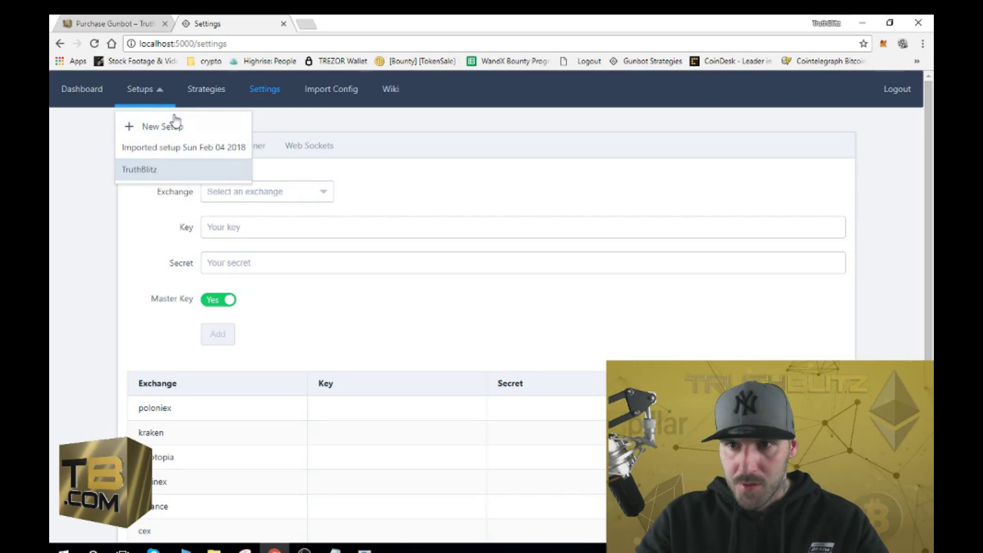
pyautogui.click(201, 89)
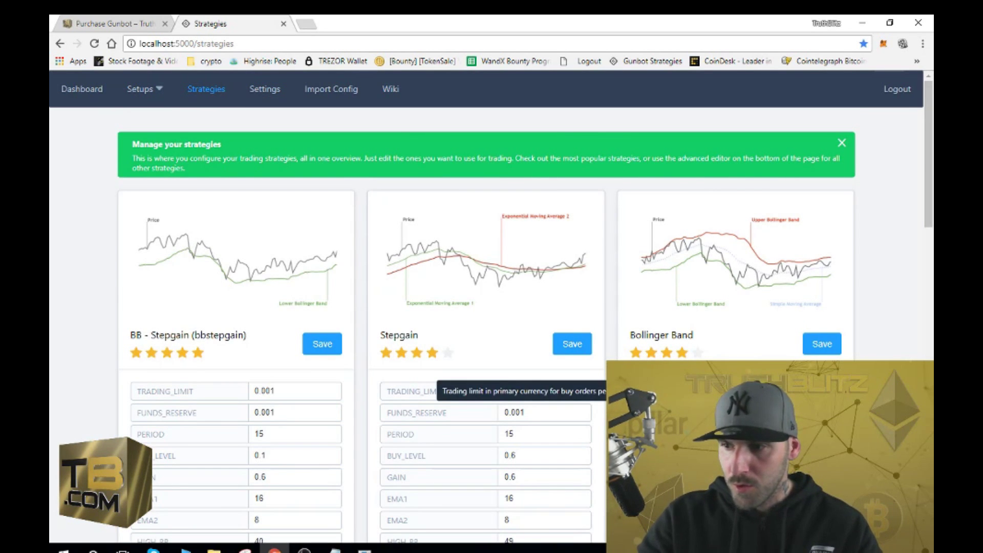
pyautogui.click(794, 391)
pyautogui.press('BackSpace')
pyautogui.press('BackSpace')
pyautogui.write('1')
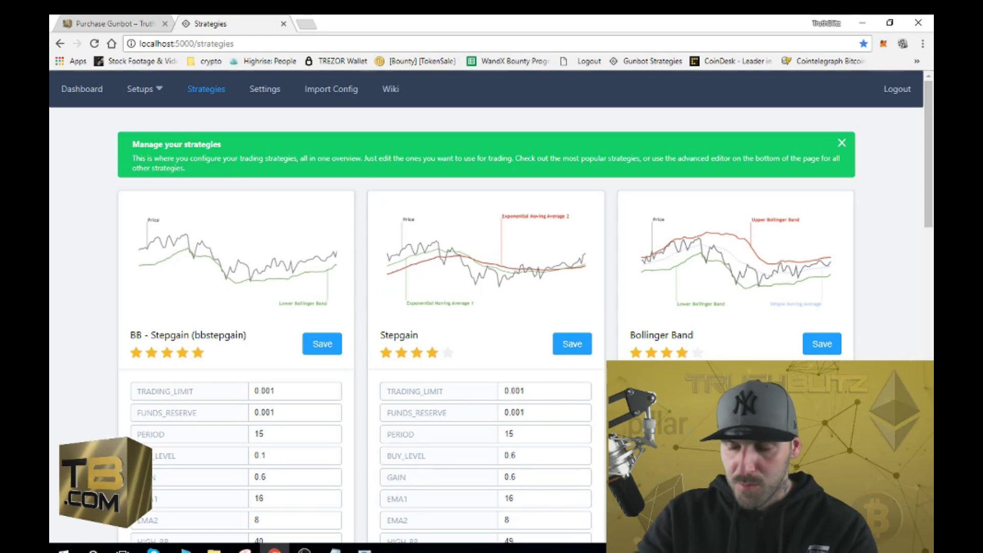
# Set the Bollinger Band strategy's HIGH_BB to 40
pyautogui.scroll(-1, 512, 307)
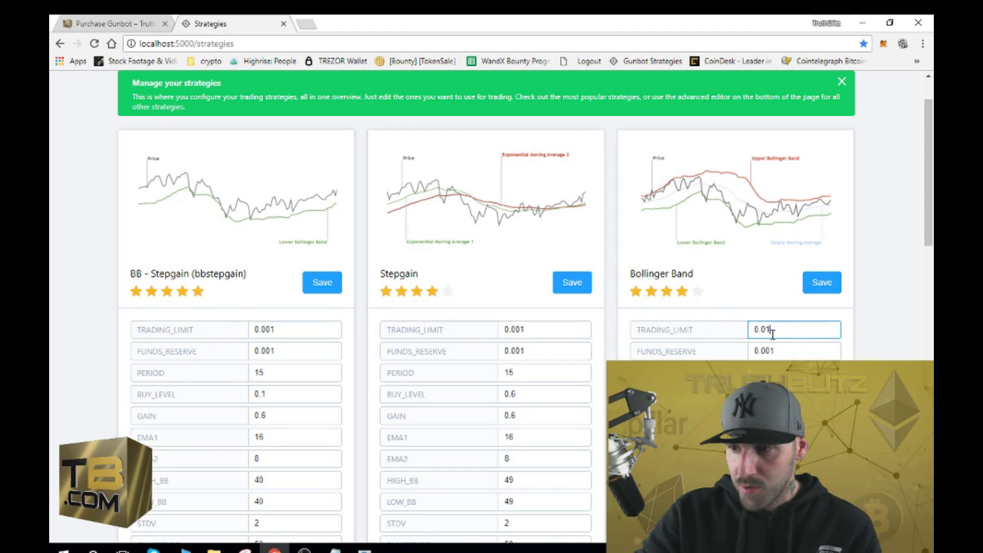
pyautogui.scroll(-2, 773, 332)
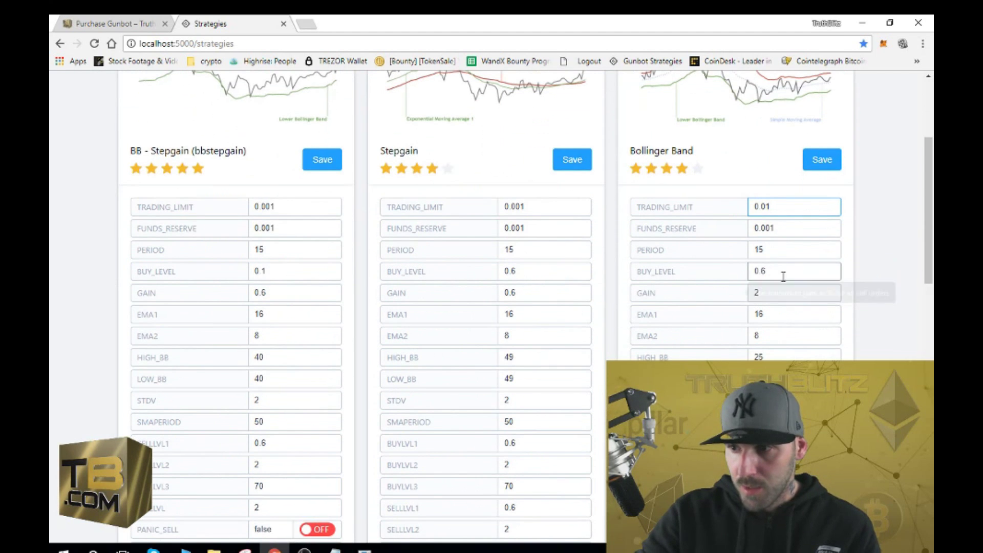
pyautogui.click(775, 357)
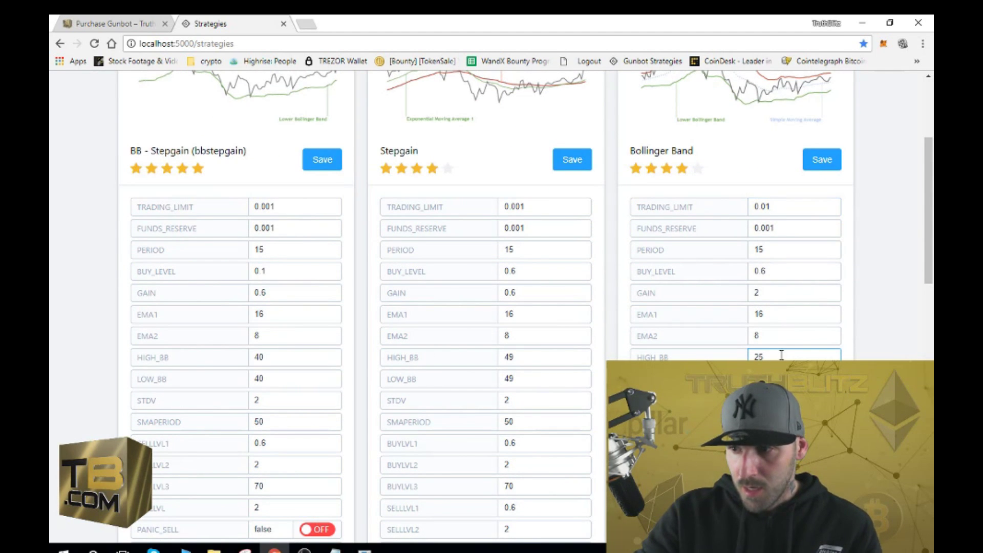
pyautogui.write('35')
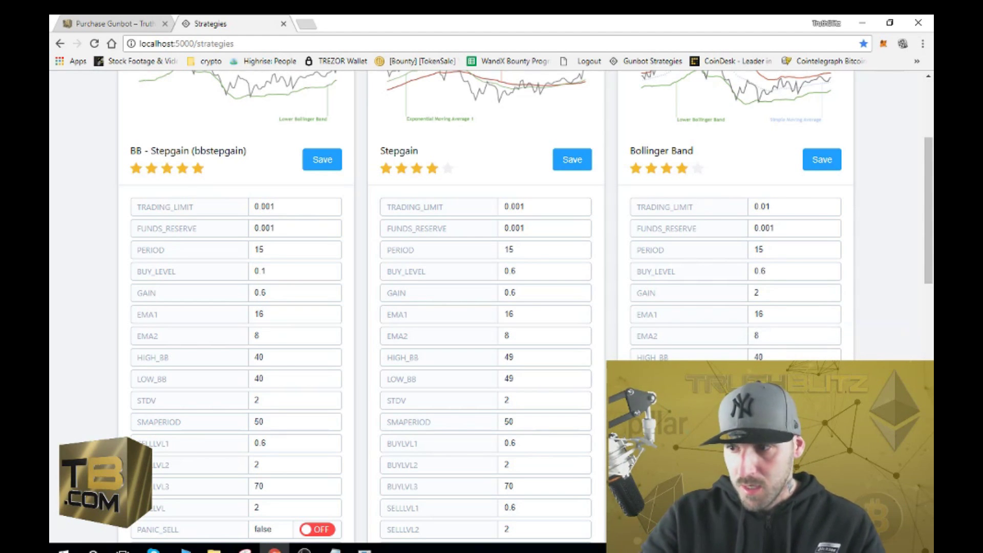
pyautogui.scroll(-3, 491, 307)
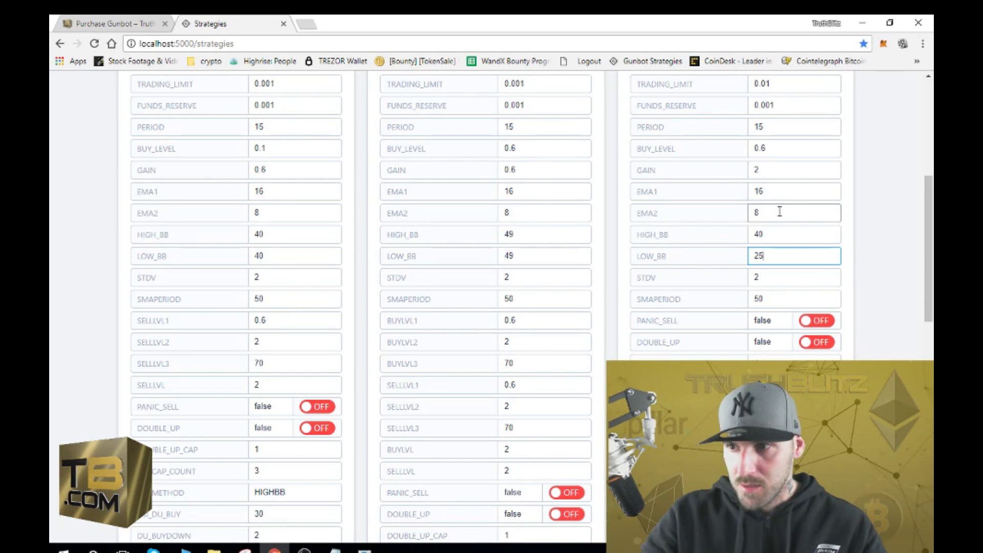
# Check the Bollinger Band strategy's GAIN value and save the strategy
pyautogui.click(773, 169)
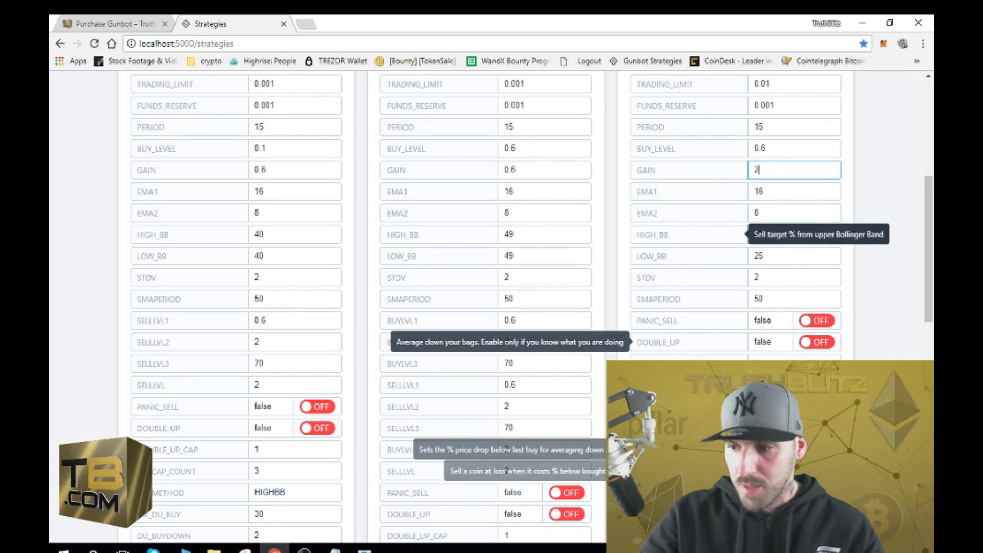
pyautogui.scroll(3, 895, 239)
pyautogui.scroll(2, 894, 238)
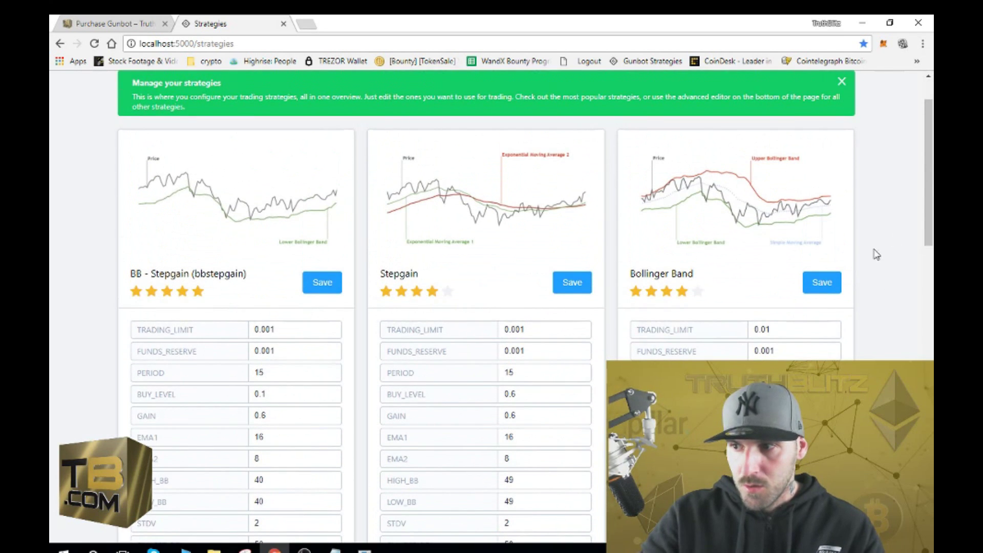
pyautogui.click(822, 282)
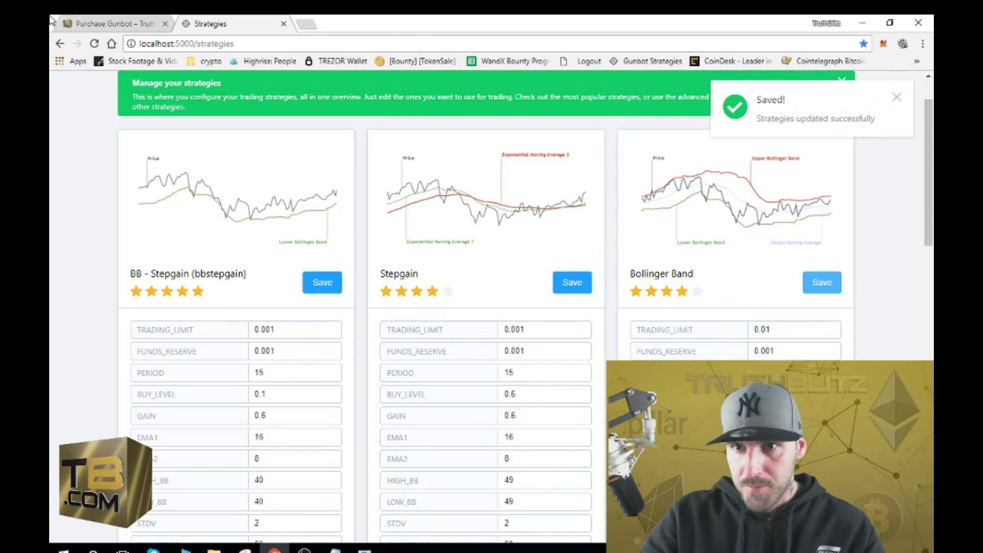
# Open the saved TruthBlitz setup for editing
pyautogui.scroll(1, 325, 292)
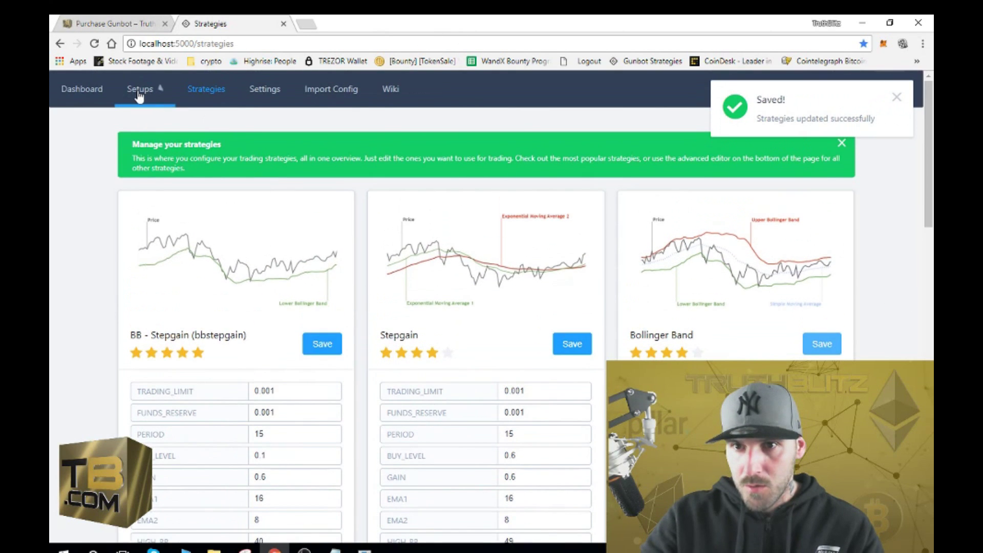
pyautogui.click(139, 91)
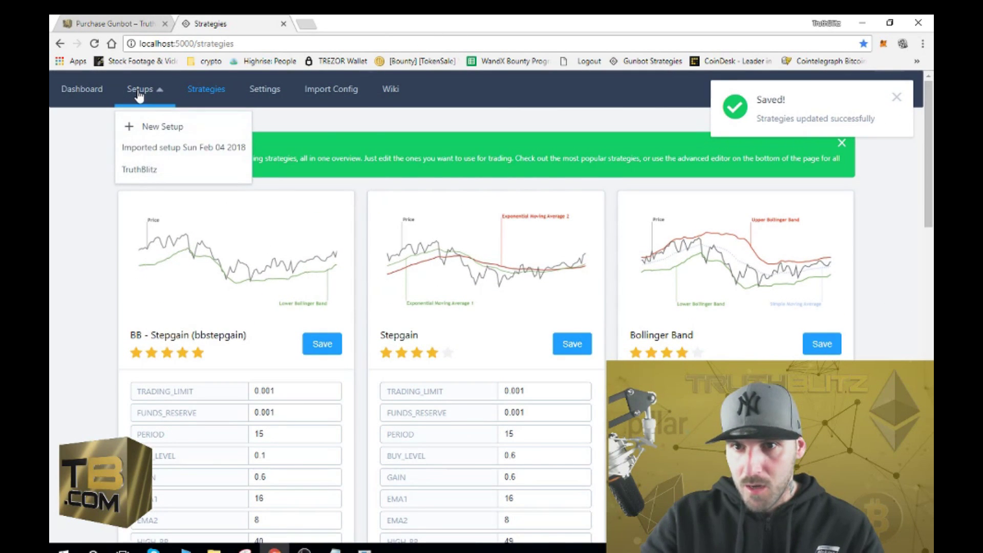
pyautogui.click(142, 172)
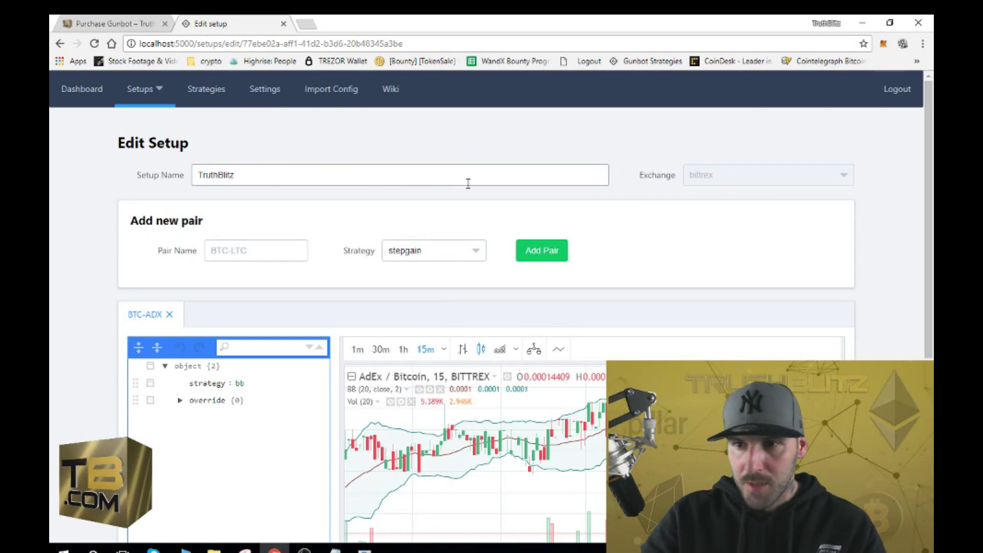
# Add the pair BTC-CVC with the bb strategy to the TruthBlitz setup
pyautogui.click(250, 178)
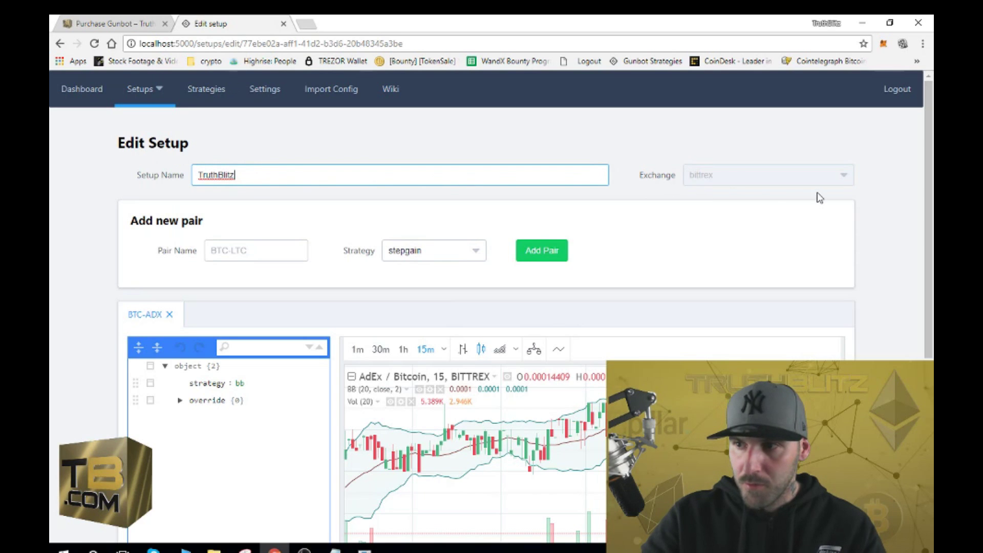
pyautogui.click(847, 182)
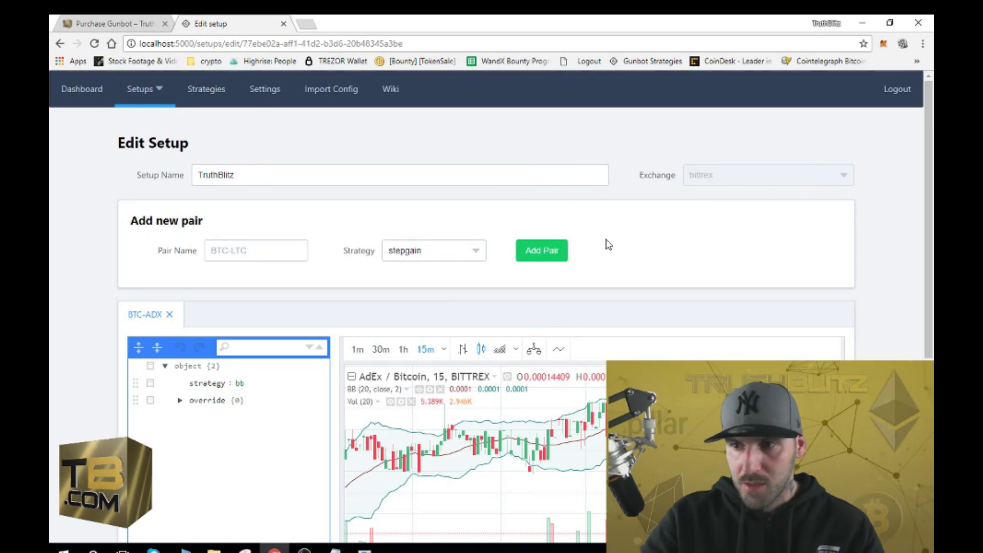
pyautogui.click(262, 245)
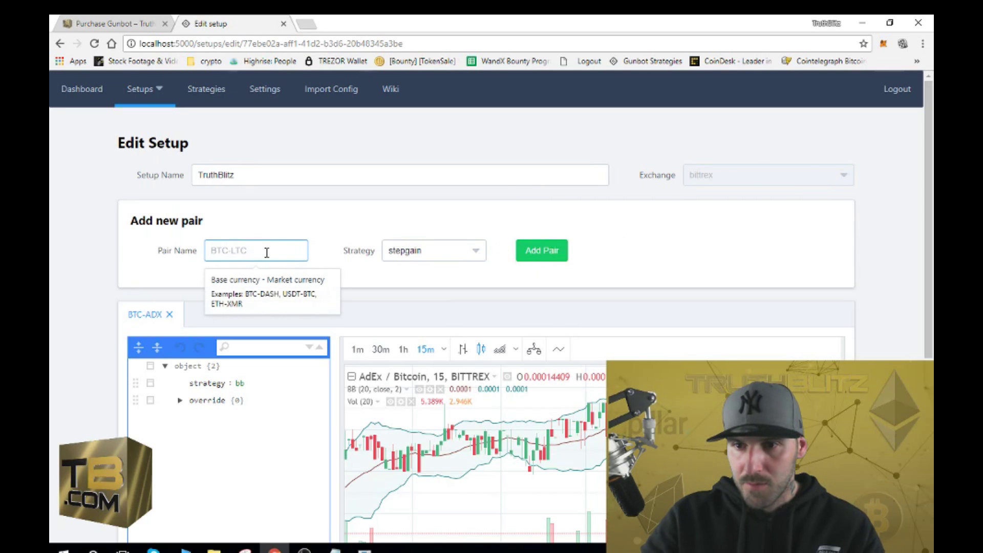
pyautogui.scroll(-3, 288, 250)
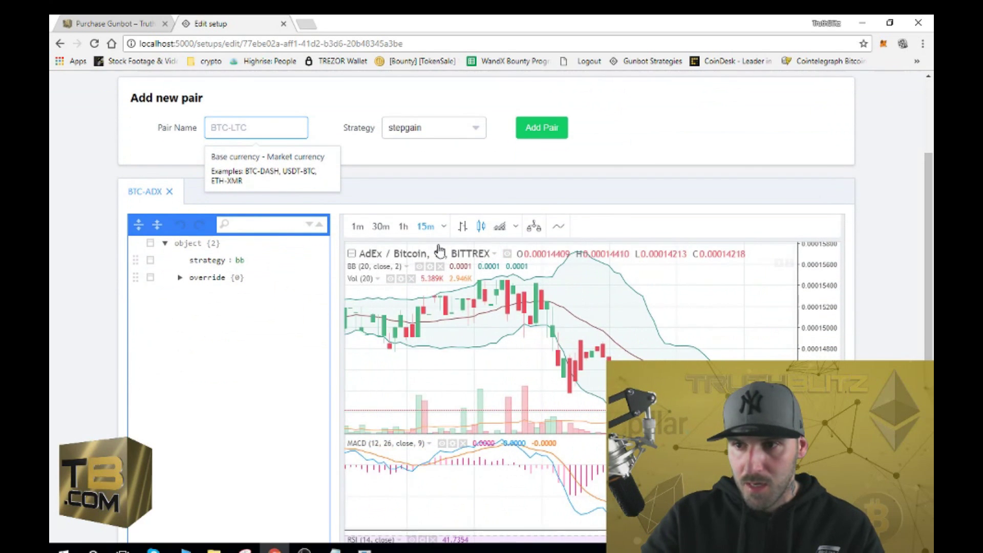
pyautogui.scroll(3, 669, 149)
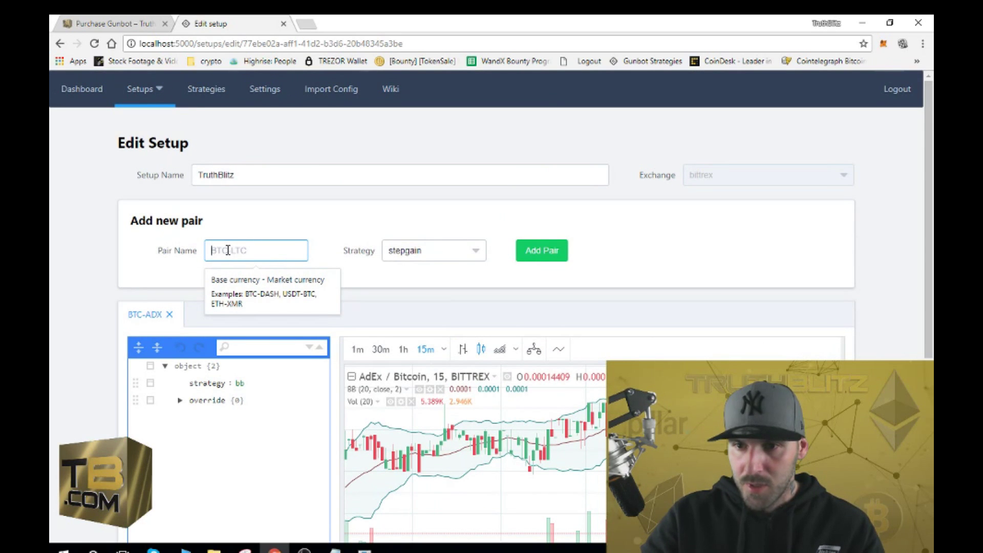
pyautogui.write('BTC')
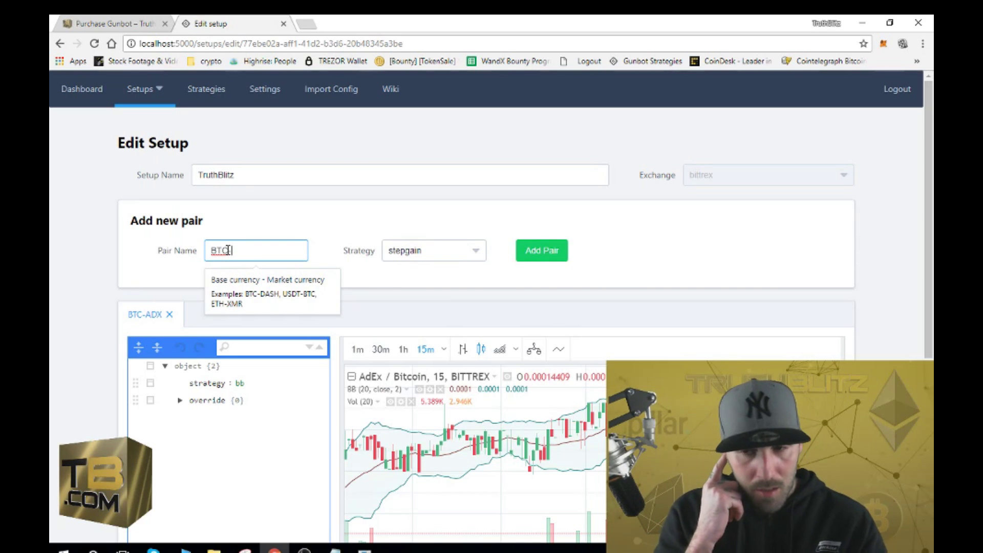
pyautogui.write('-')
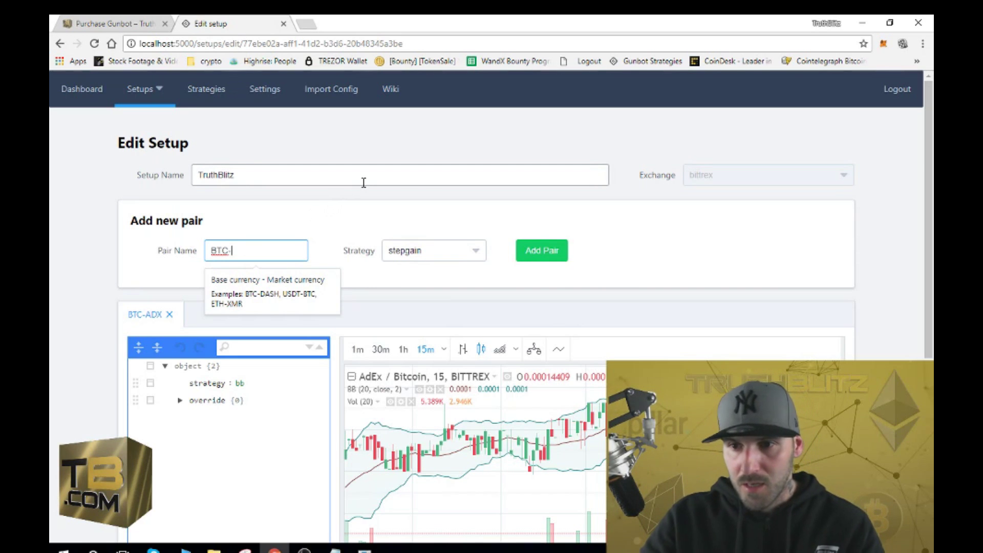
pyautogui.write('CVC')
pyautogui.click(471, 257)
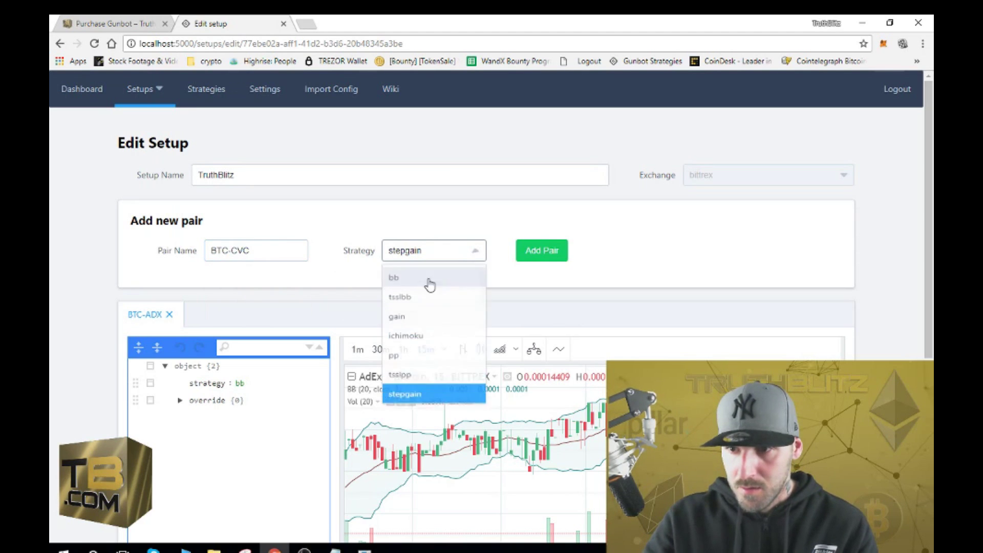
pyautogui.click(394, 283)
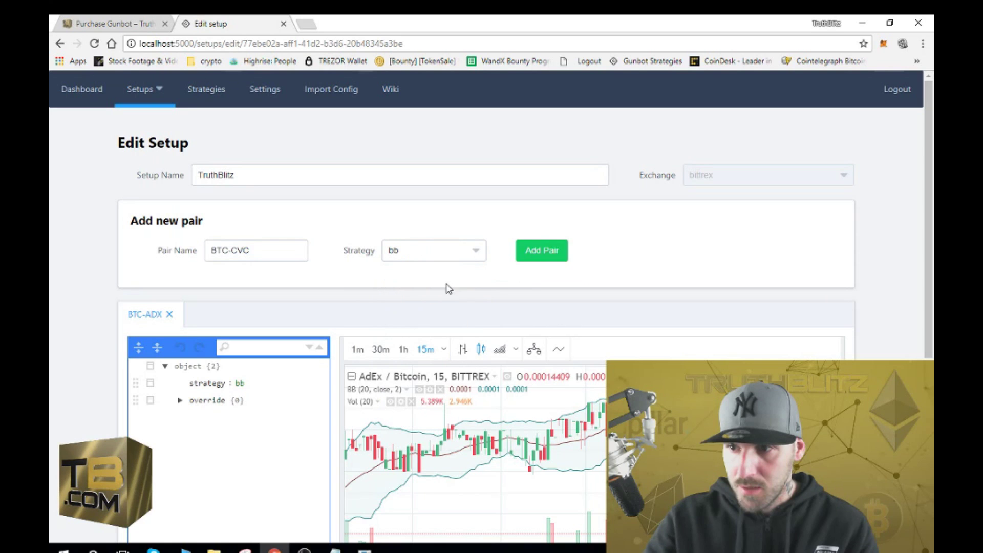
pyautogui.click(546, 256)
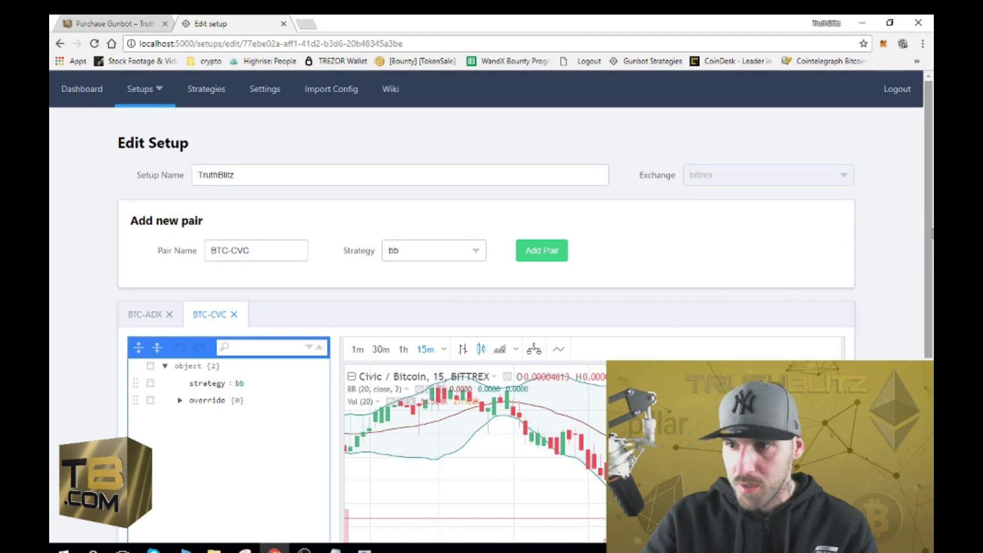
# Expand the override object in the BTC-CVC pair's configuration
pyautogui.moveTo(931, 235); pyautogui.dragTo(931, 338)
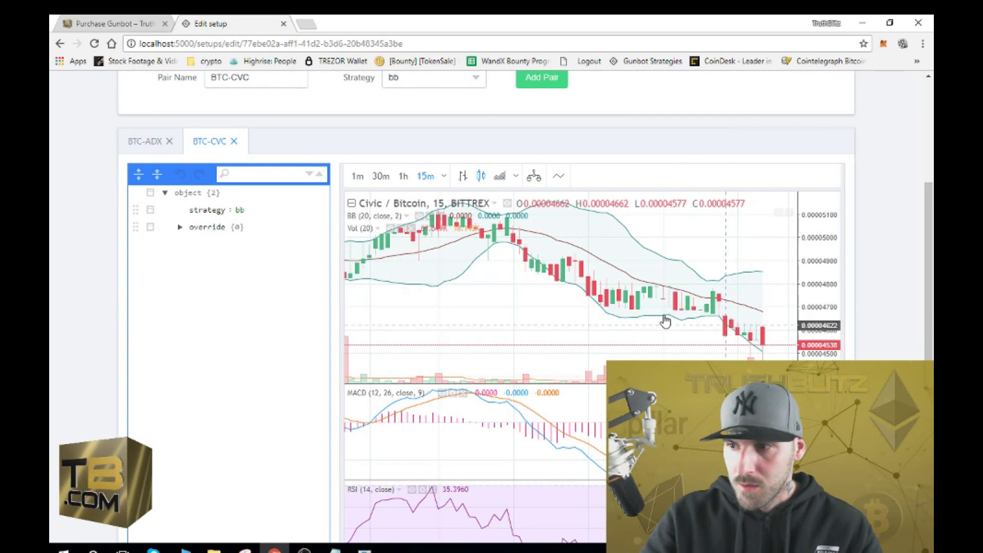
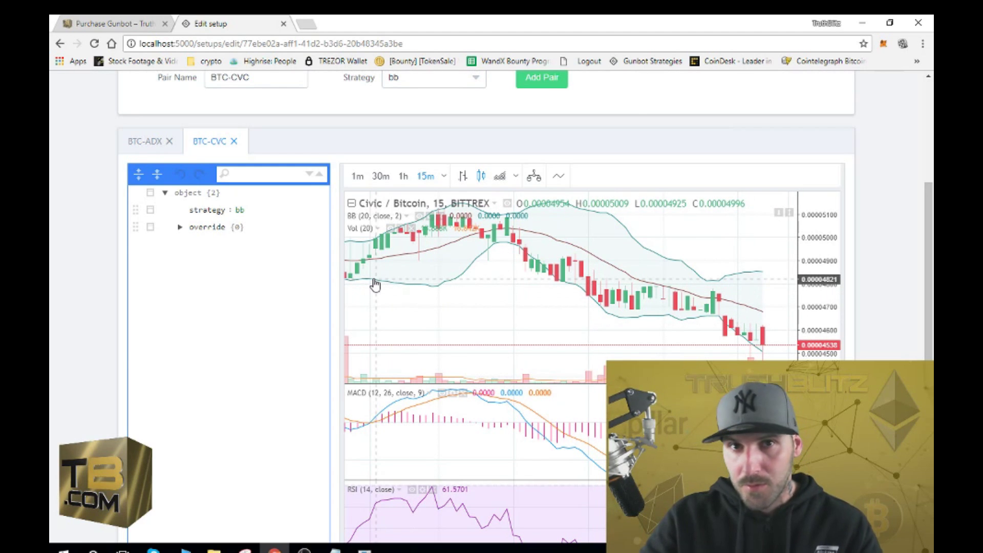
pyautogui.click(179, 228)
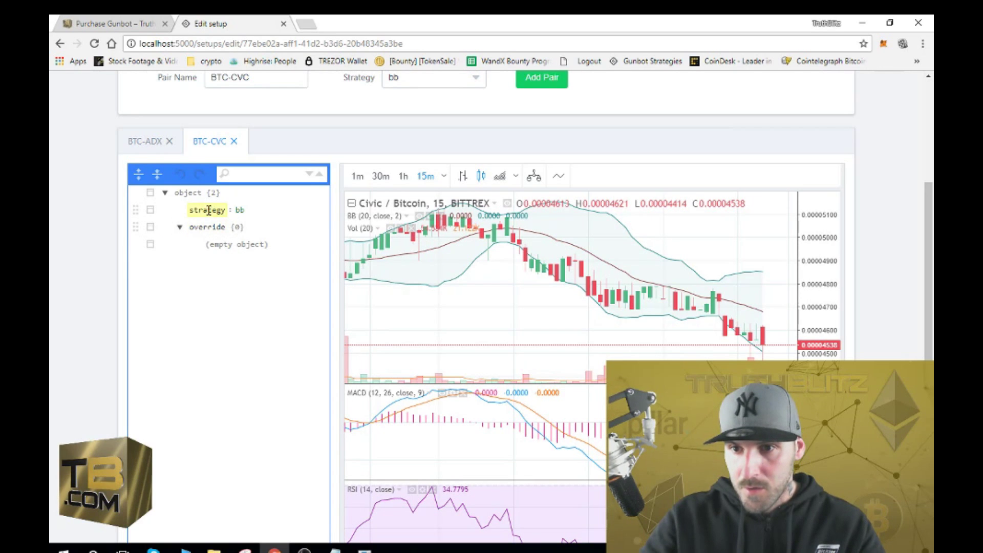
pyautogui.click(150, 211)
pyautogui.click(151, 210)
pyautogui.click(151, 211)
pyautogui.click(246, 242)
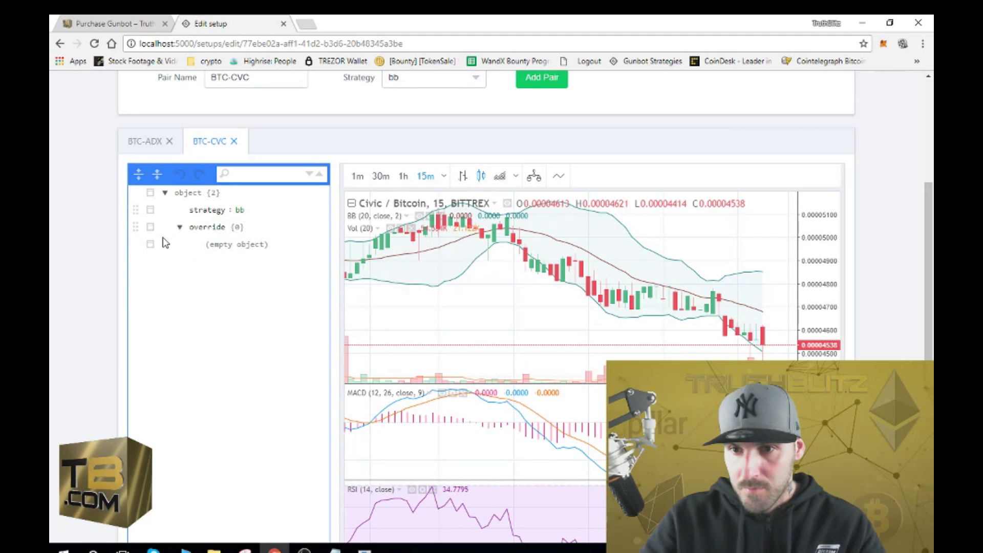
pyautogui.click(151, 227)
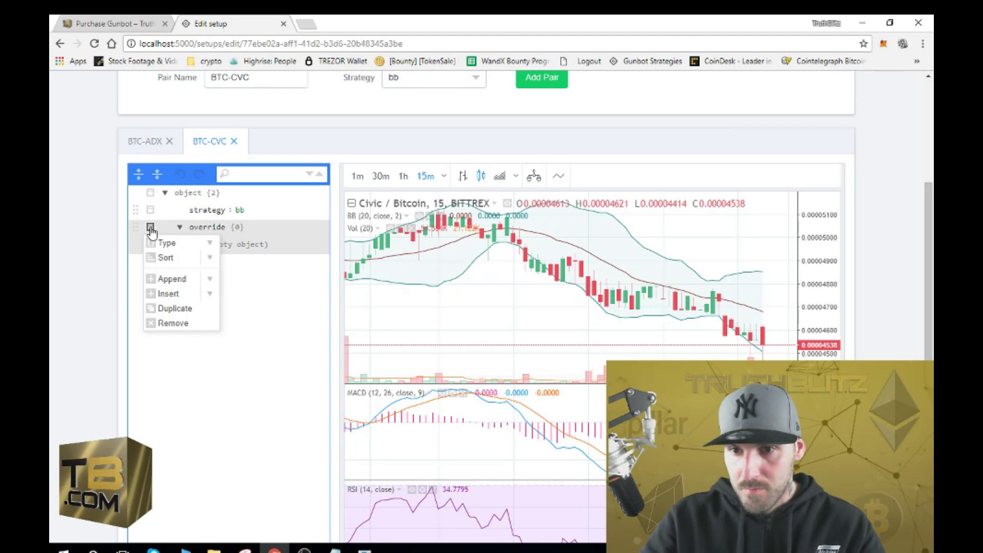
pyautogui.click(206, 279)
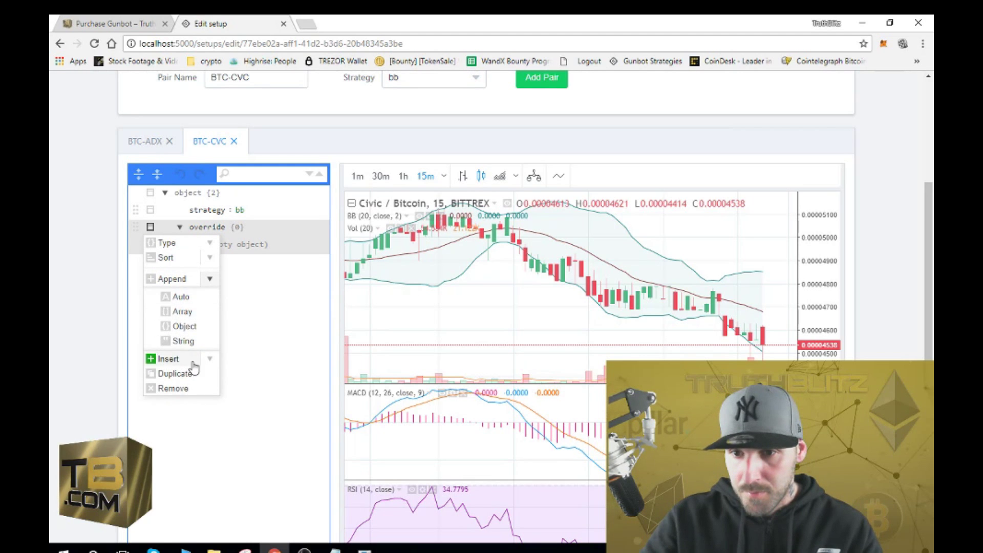
pyautogui.click(209, 363)
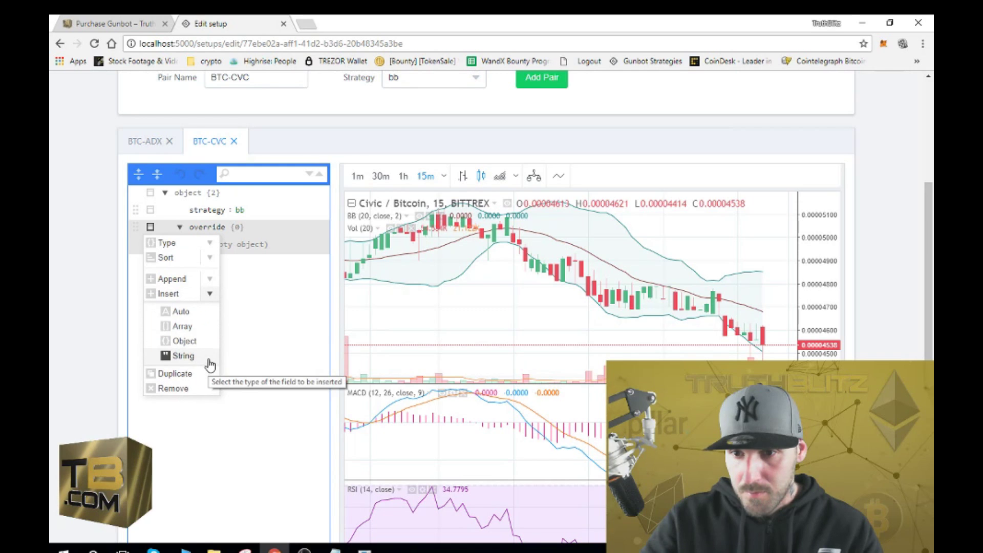
pyautogui.click(187, 249)
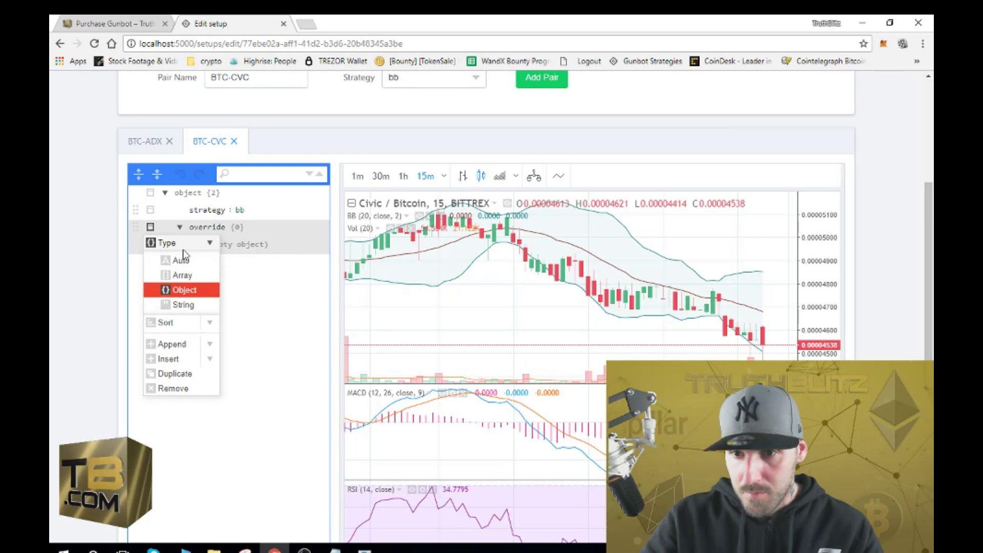
pyautogui.click(173, 248)
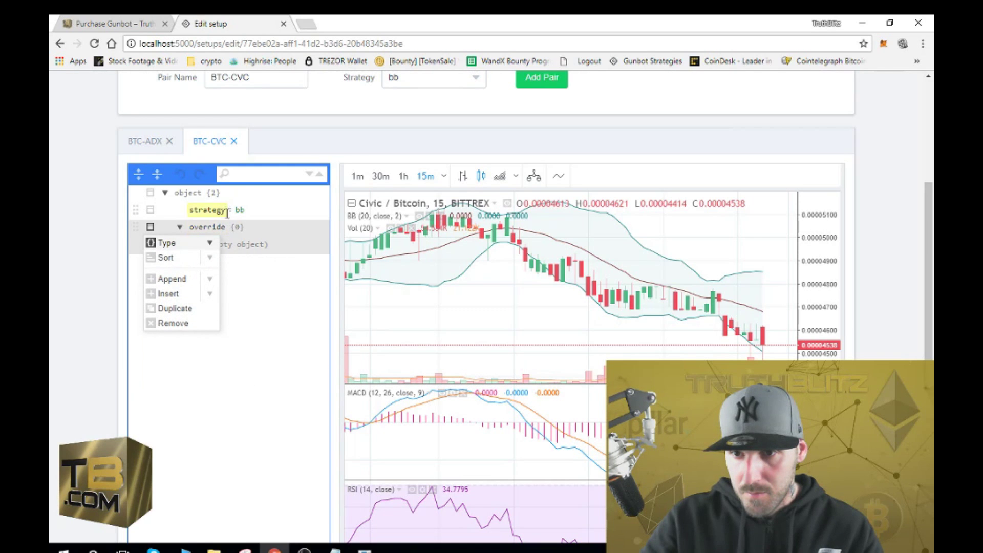
pyautogui.click(235, 248)
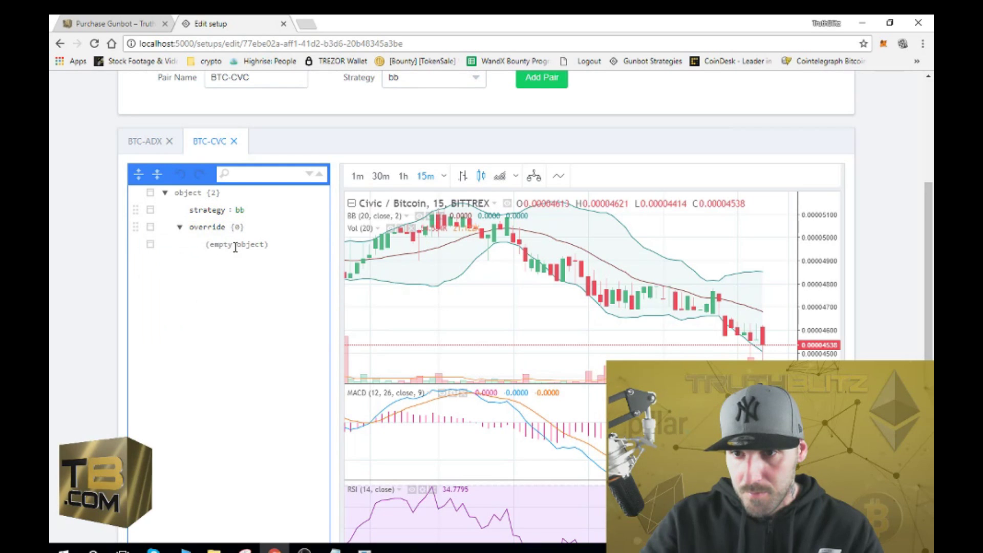
pyautogui.click(180, 227)
pyautogui.click(180, 227)
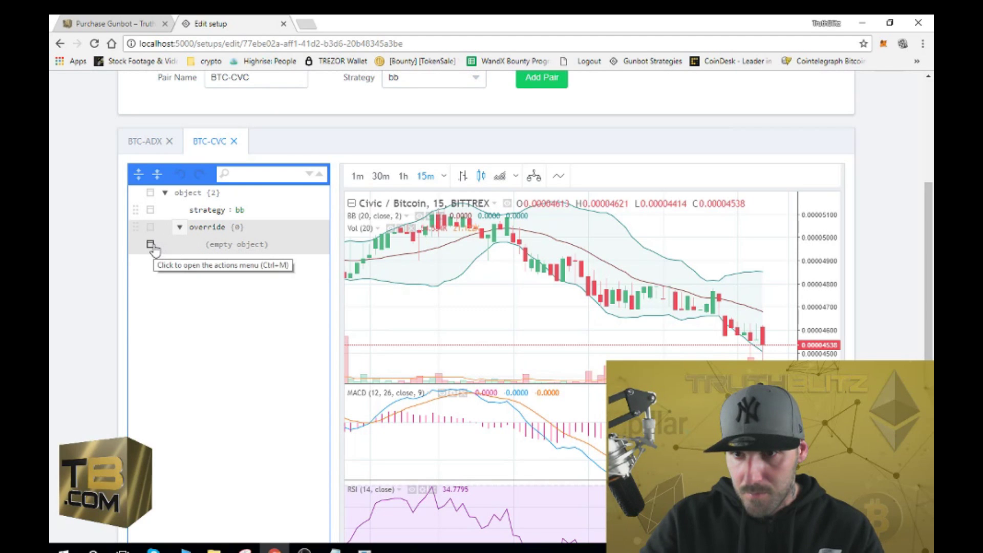
# Append a LOW_BB field with the value 35 to the BTC-CVC pair's override object and update the setup
pyautogui.click(151, 246)
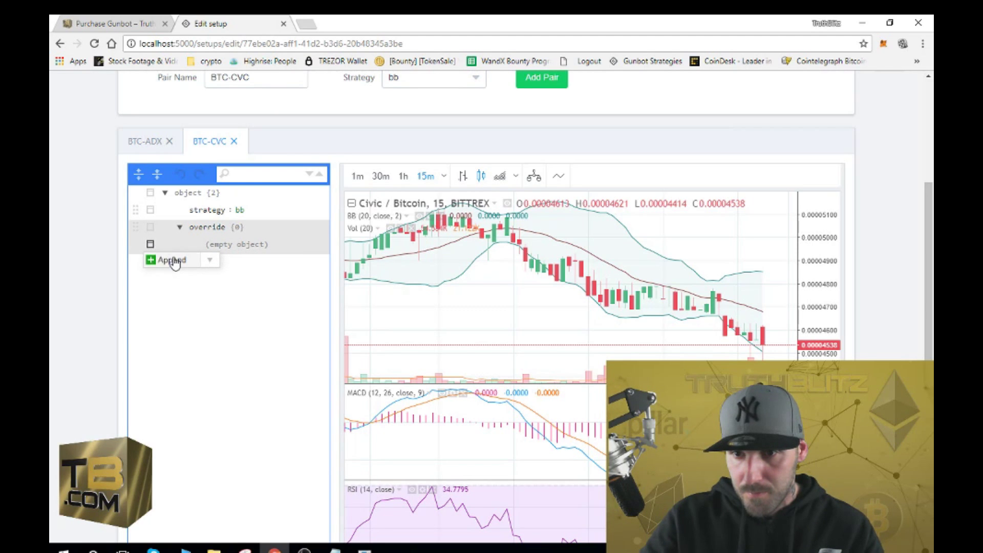
pyautogui.click(172, 260)
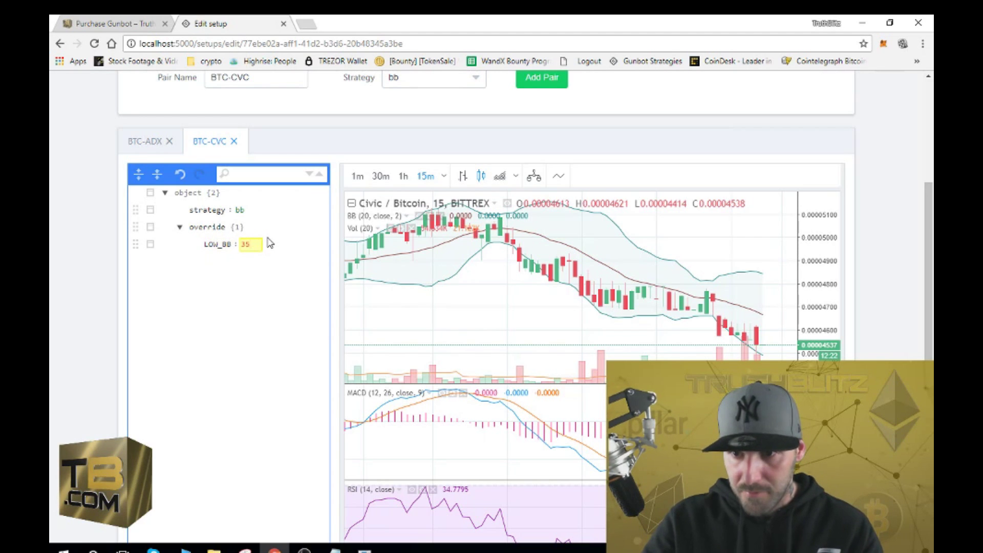
pyautogui.scroll(3, 330, 143)
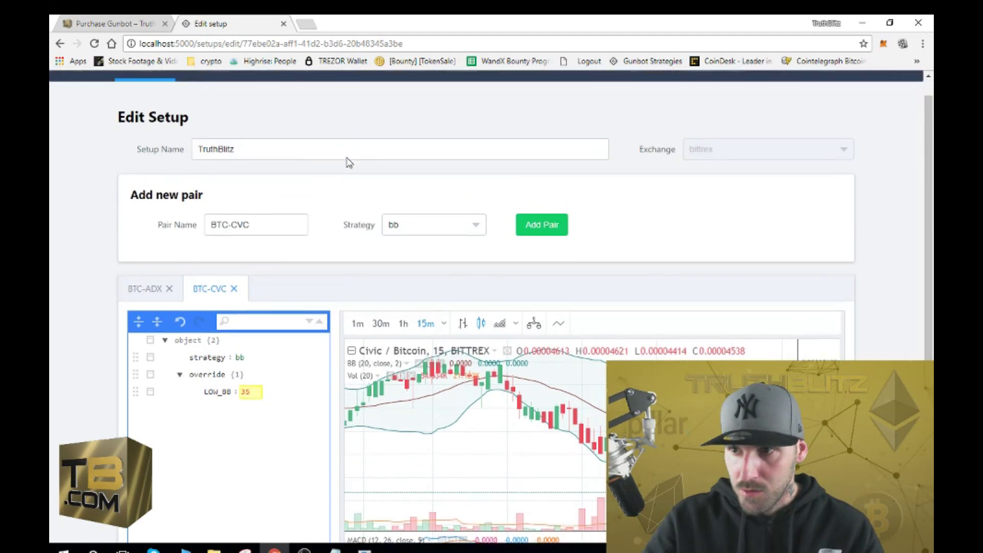
pyautogui.scroll(-5, 277, 227)
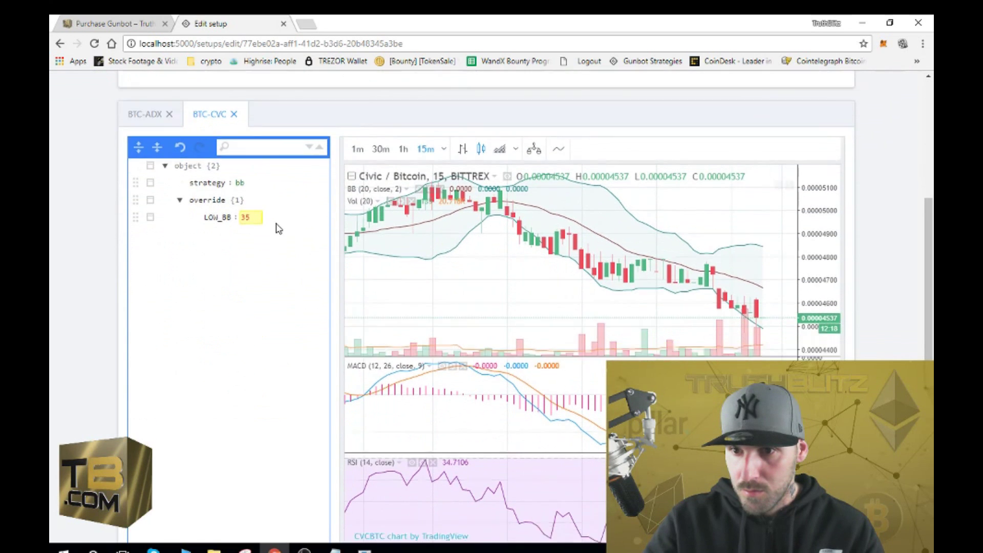
pyautogui.scroll(2, 279, 230)
pyautogui.scroll(-3, 282, 241)
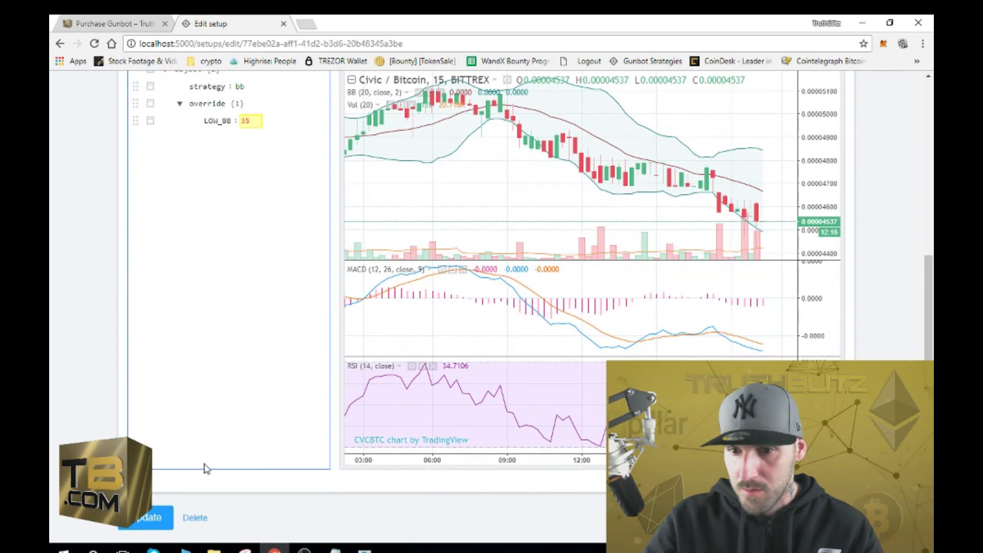
pyautogui.click(154, 527)
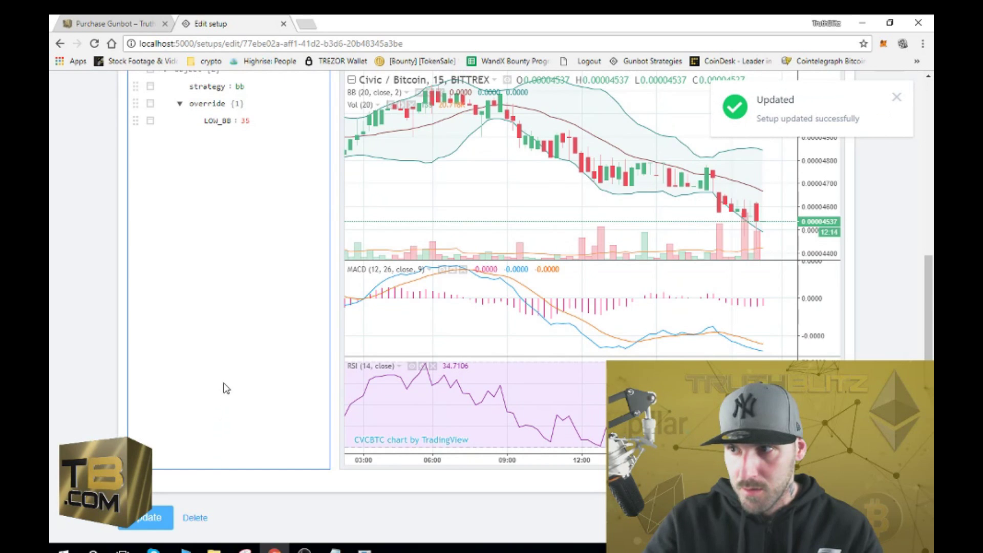
# Review the BTC-CVC pair's override and chart, and check the Bollinger Band values in the strategies overview
pyautogui.scroll(3, 226, 389)
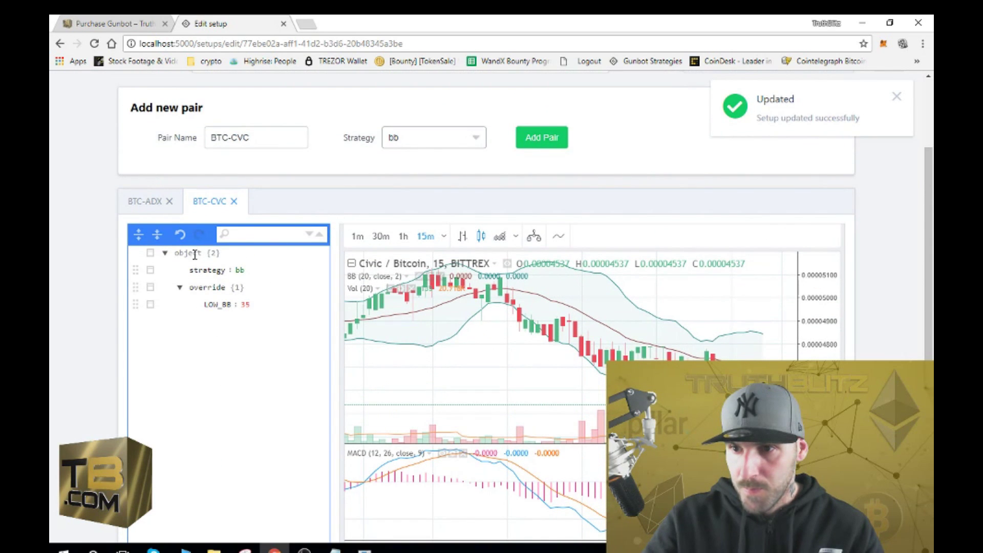
pyautogui.scroll(2, 195, 255)
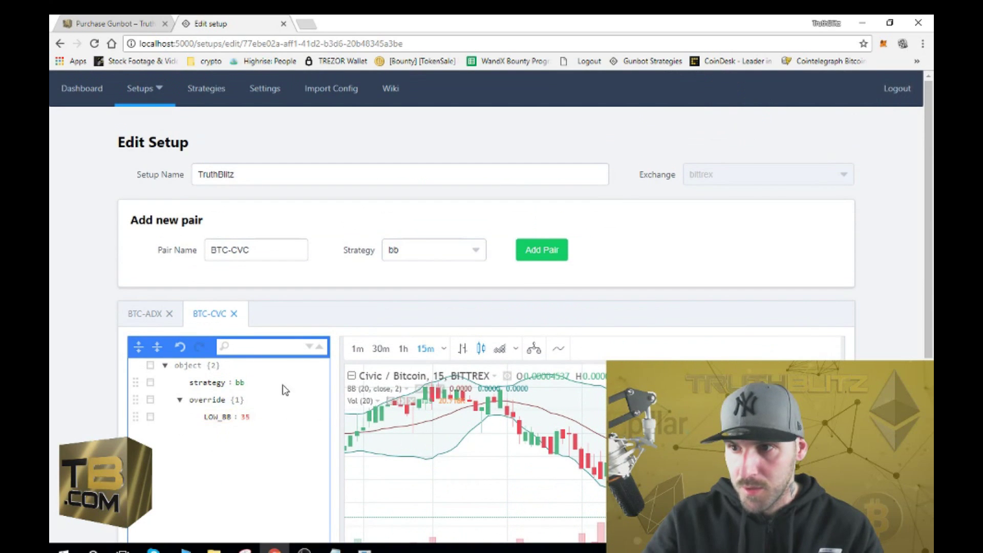
pyautogui.scroll(-2, 221, 362)
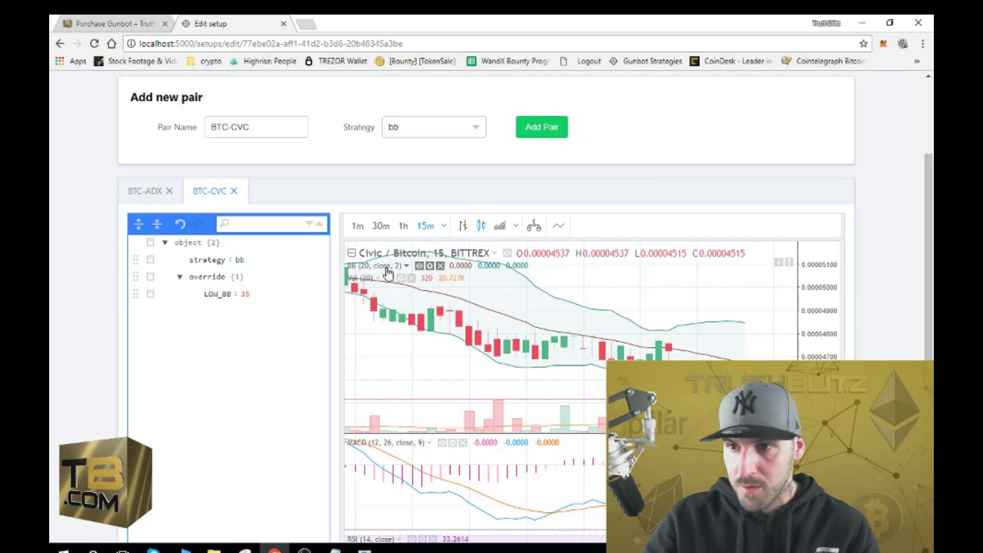
pyautogui.scroll(3, 649, 92)
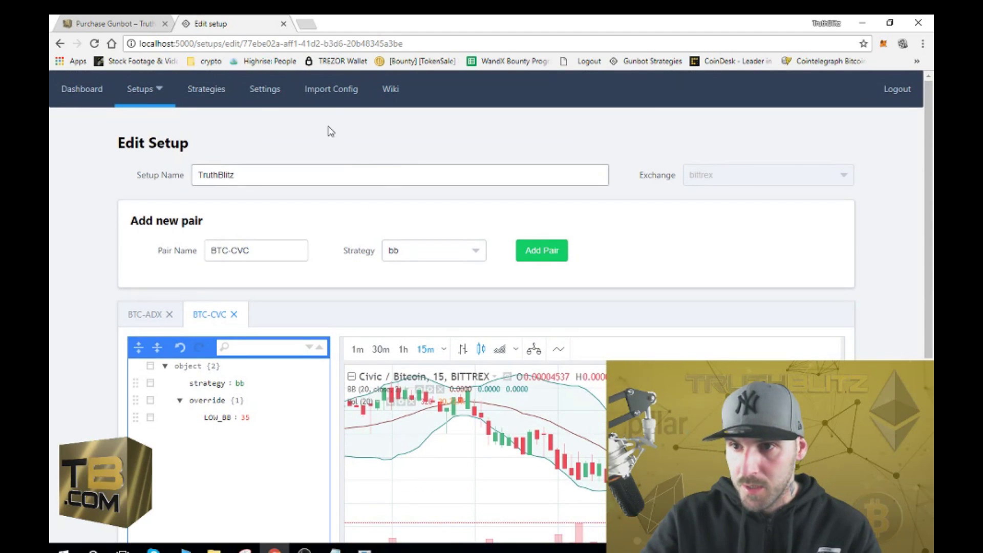
pyautogui.click(202, 90)
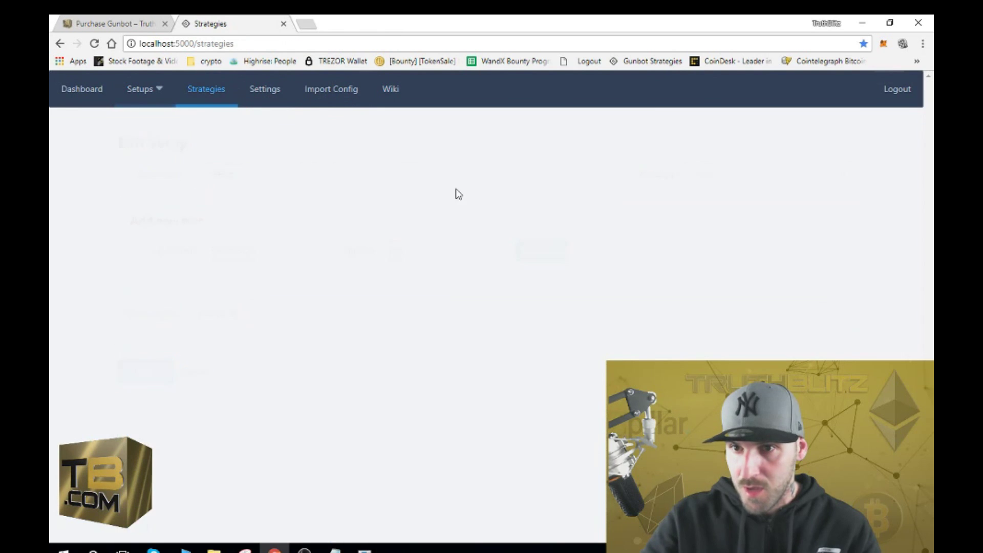
pyautogui.scroll(-5, 646, 331)
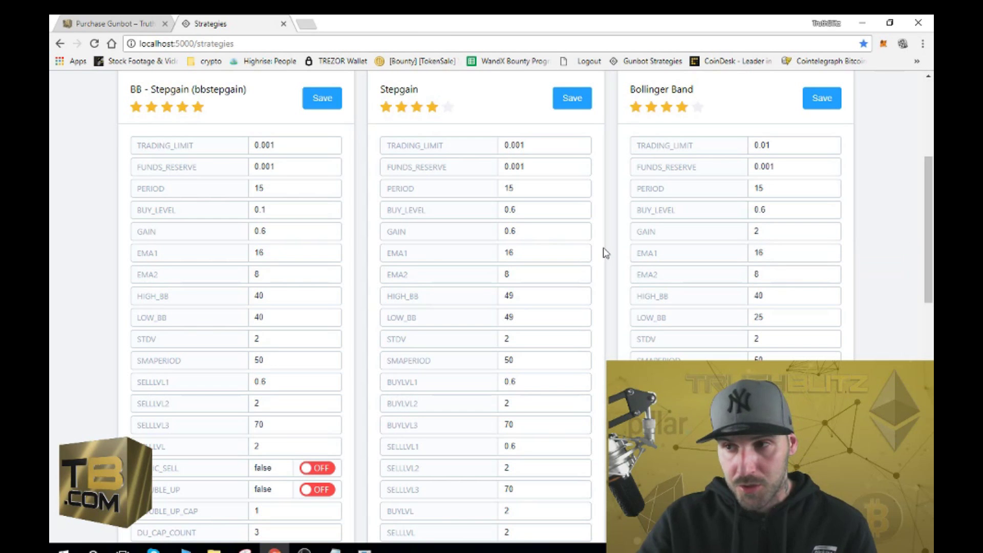
pyautogui.scroll(5, 351, 257)
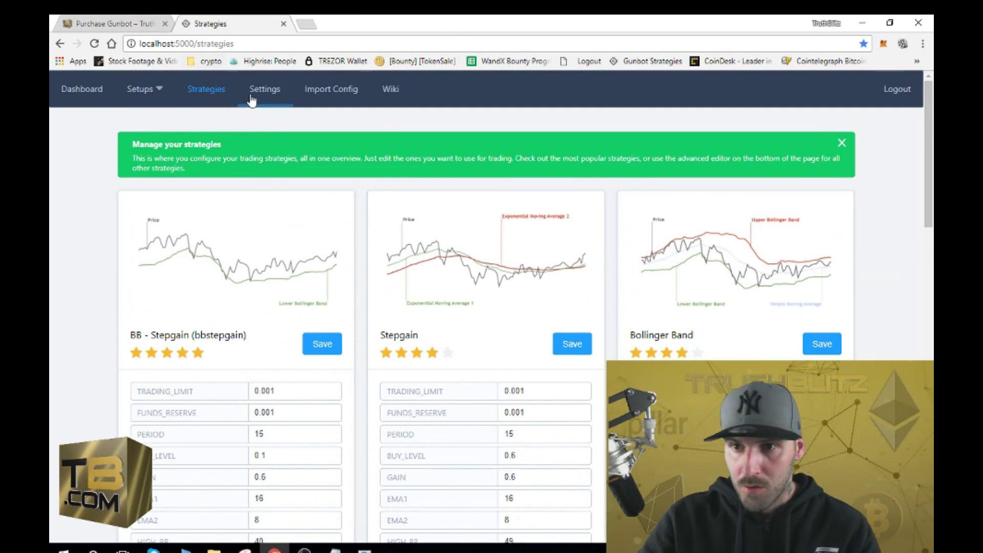
# Open the TruthBlitz setup for editing and expand the BTC-CVC pair's override object to check its contents
pyautogui.click(256, 92)
pyautogui.click(143, 95)
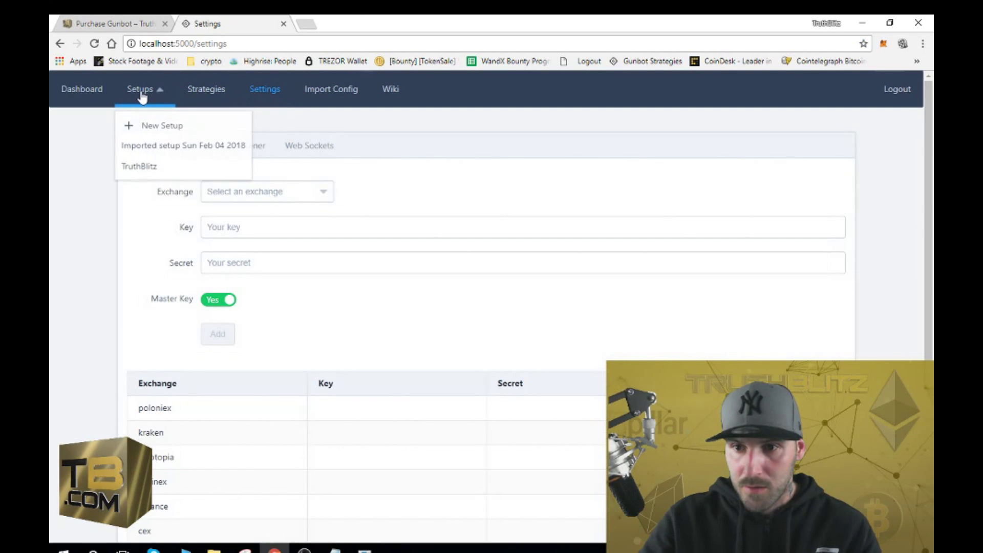
pyautogui.click(146, 169)
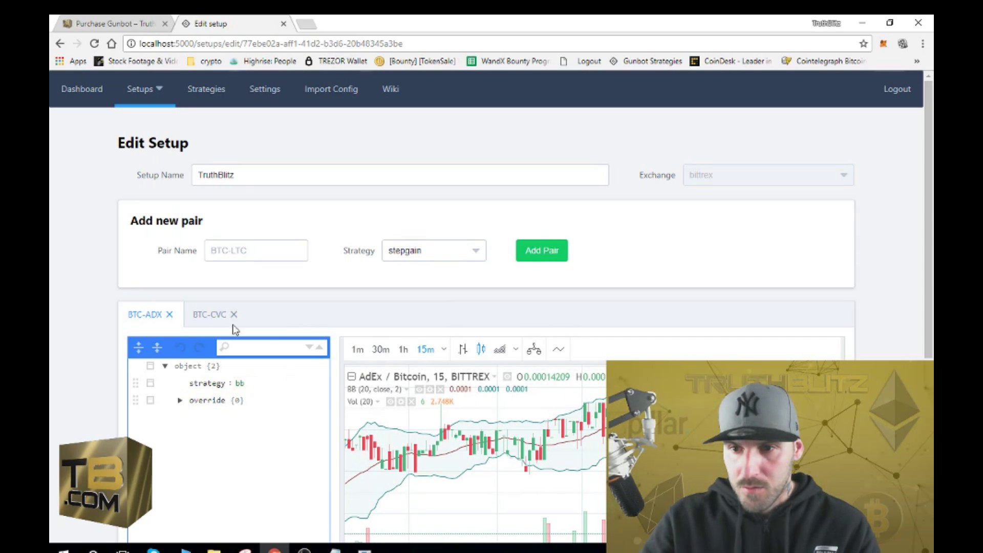
pyautogui.click(212, 314)
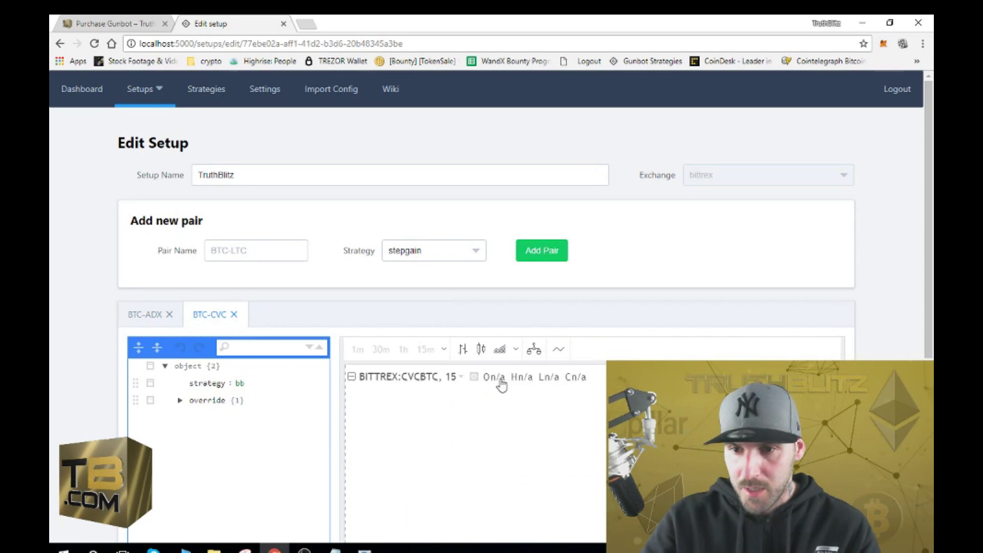
pyautogui.click(180, 401)
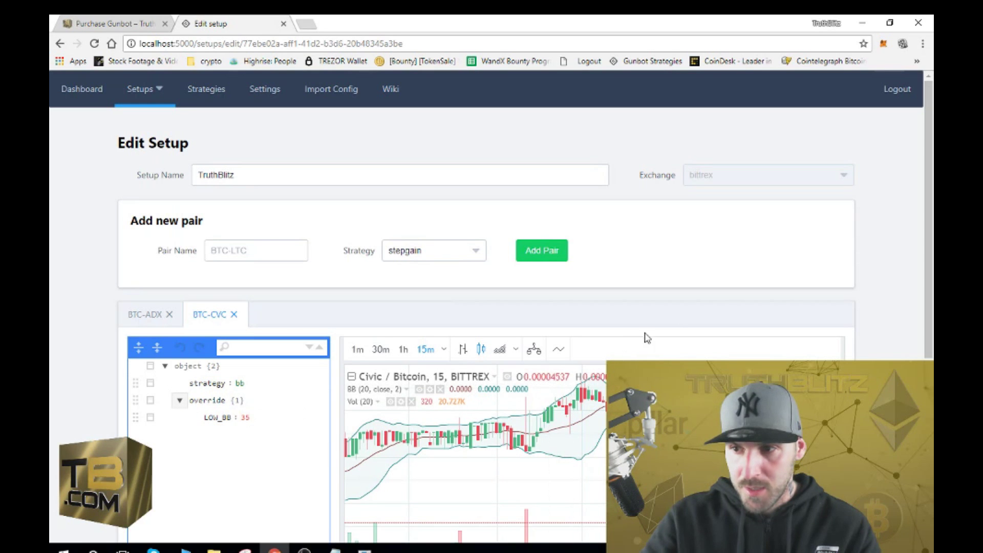
# Look over the BTC-CVC pair's chart and update the TruthBlitz setup
pyautogui.scroll(-5, 852, 341)
pyautogui.scroll(2, 853, 343)
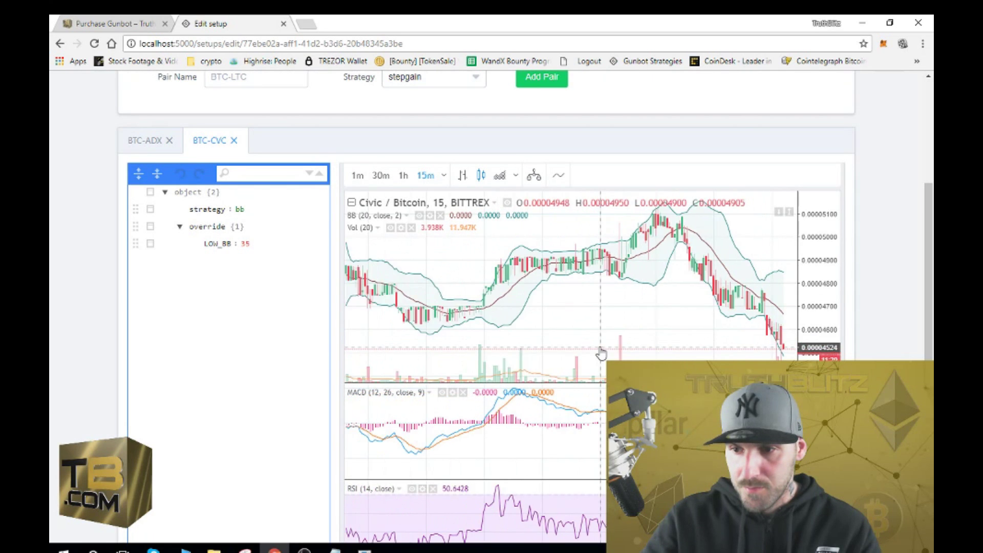
pyautogui.scroll(-3, 902, 230)
pyautogui.scroll(5, 901, 230)
pyautogui.scroll(-3, 902, 230)
pyautogui.click(146, 517)
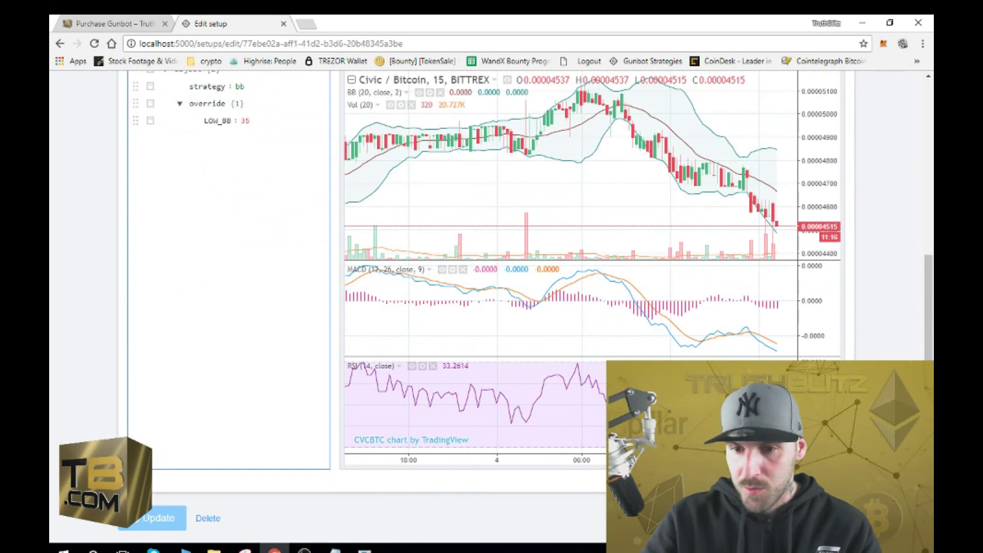
pyautogui.scroll(6, 115, 347)
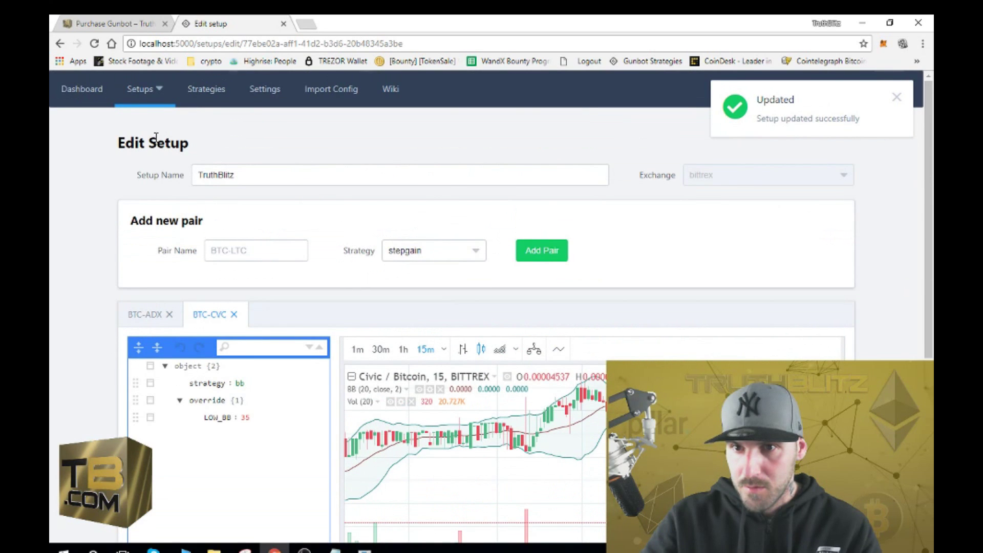
pyautogui.scroll(-4, 819, 287)
pyautogui.scroll(5, 845, 313)
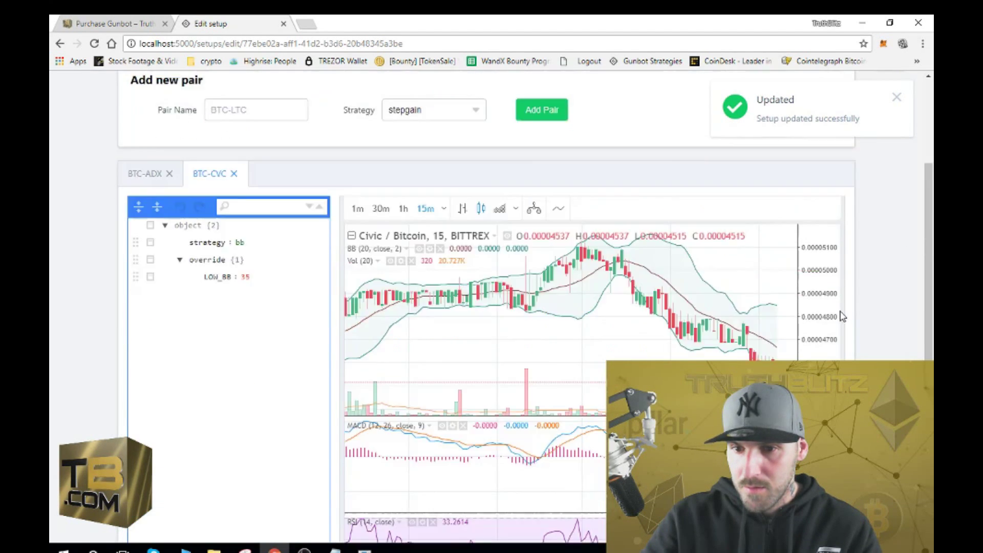
pyautogui.click(150, 101)
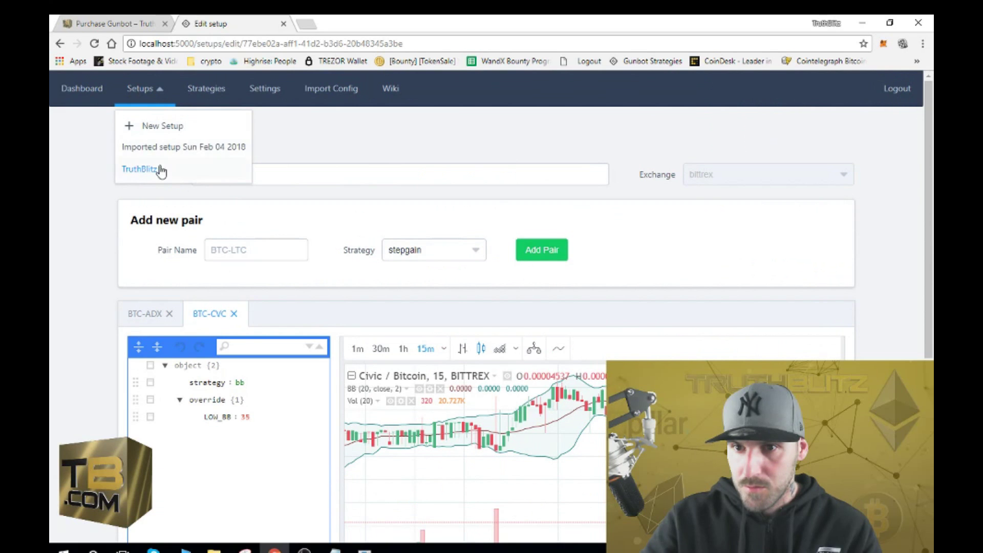
pyautogui.click(138, 169)
pyautogui.click(128, 92)
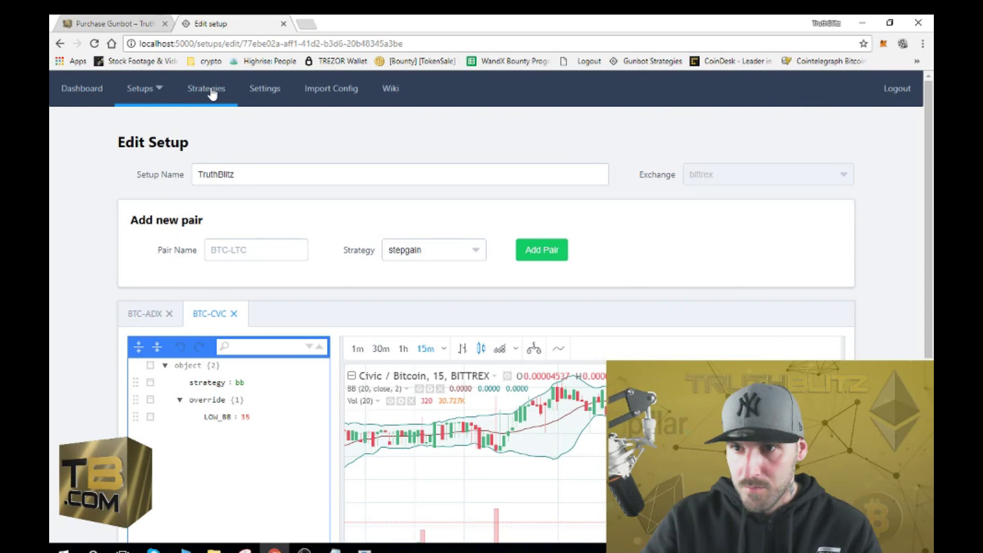
# Select the TruthBlitz setup on the dashboard and run Gunbot with it
pyautogui.click(74, 90)
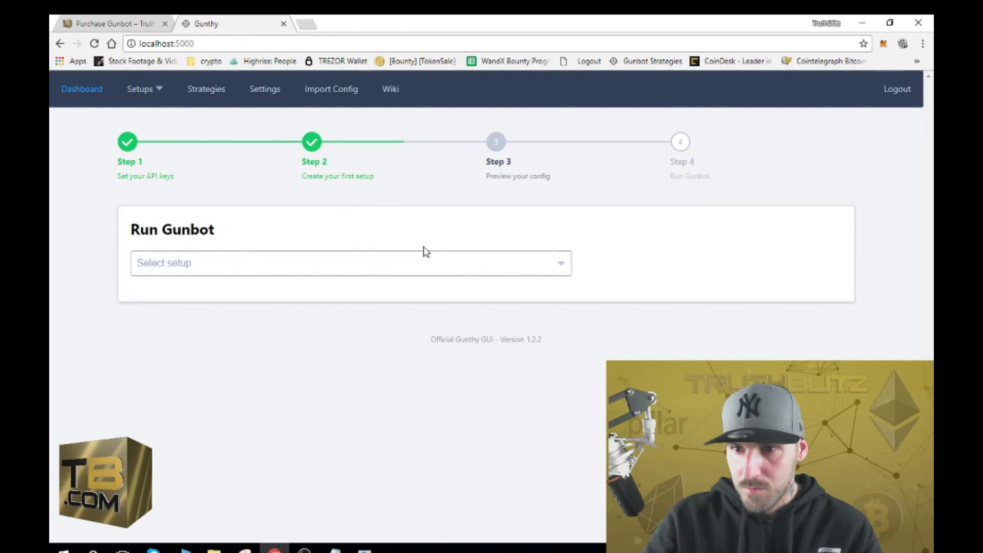
pyautogui.click(461, 266)
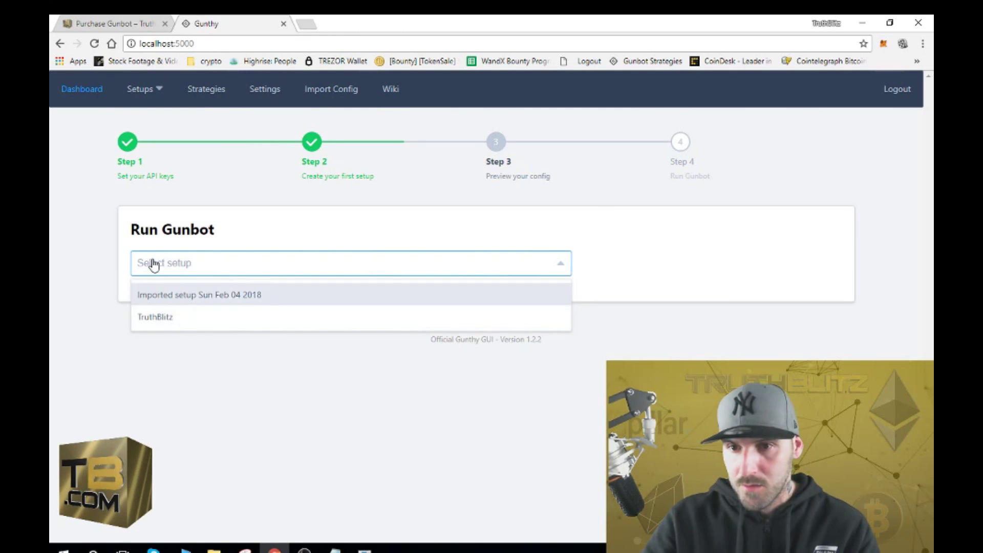
pyautogui.click(160, 320)
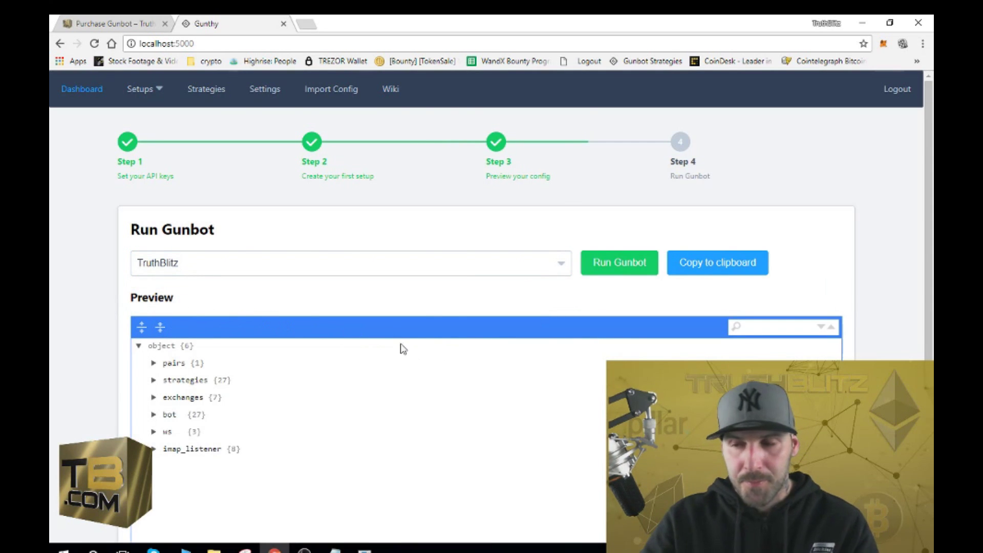
pyautogui.click(629, 266)
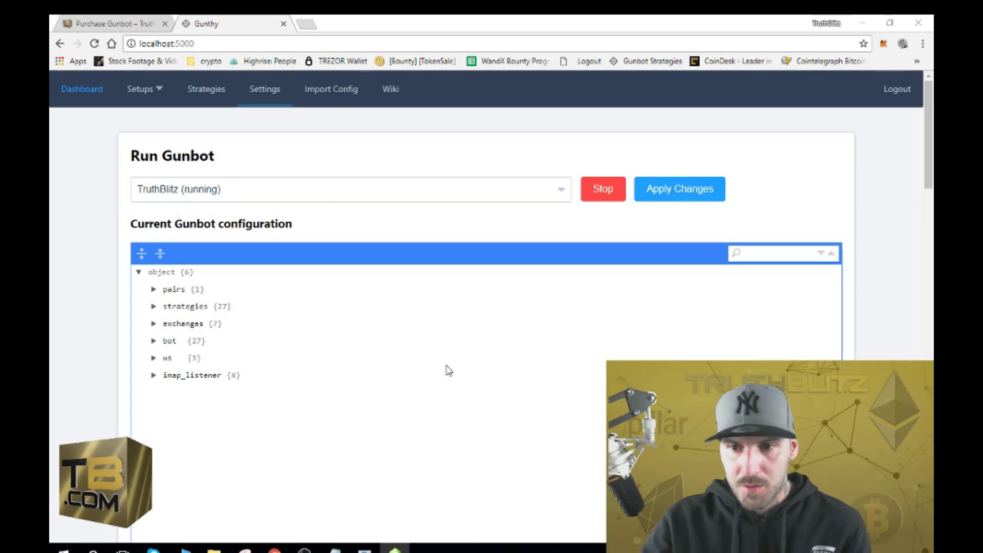
# Review the running Gunbot configuration and the BTC-ADX pair's status, price values and chart on the dashboard
pyautogui.scroll(-10, 447, 369)
pyautogui.scroll(-4, 906, 325)
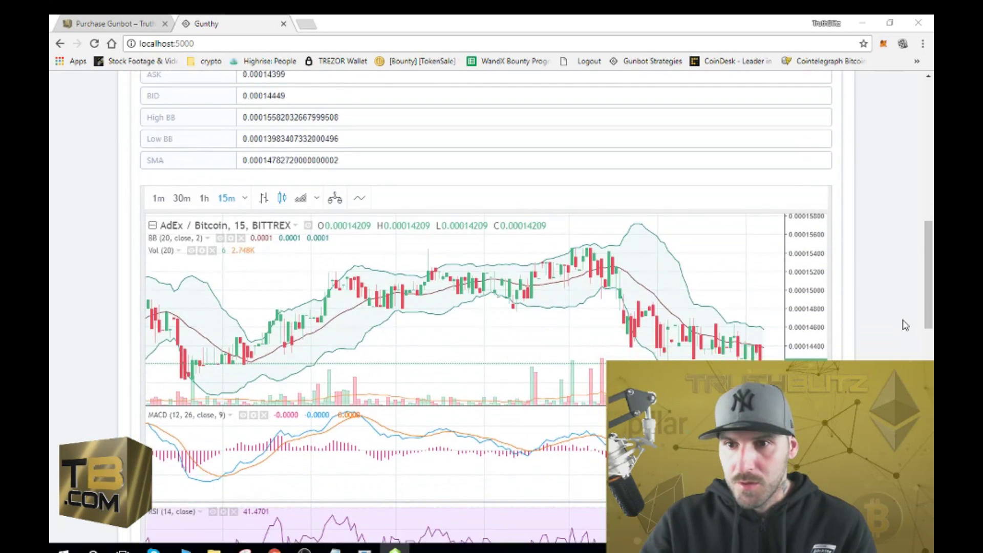
pyautogui.scroll(15, 905, 326)
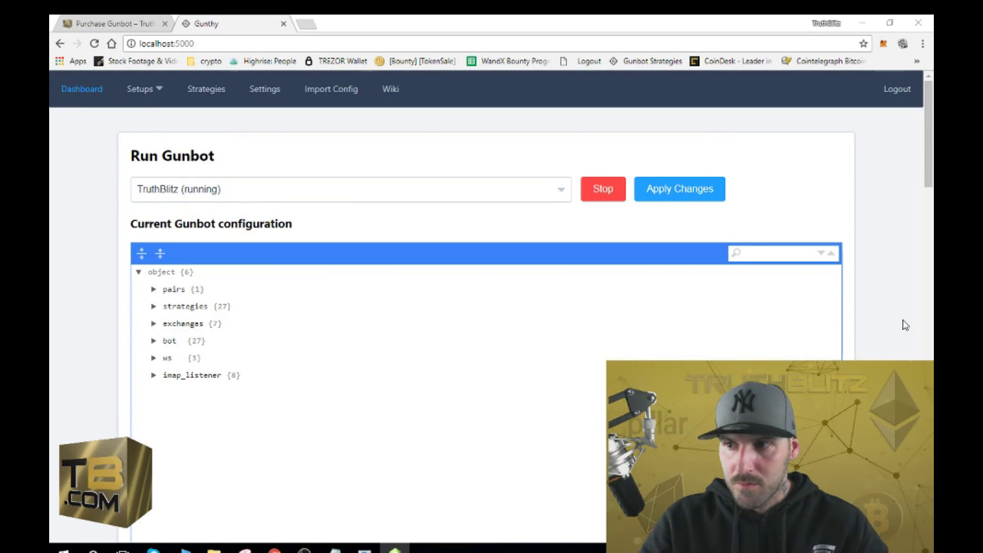
pyautogui.scroll(-10, 905, 325)
pyautogui.scroll(5, 905, 325)
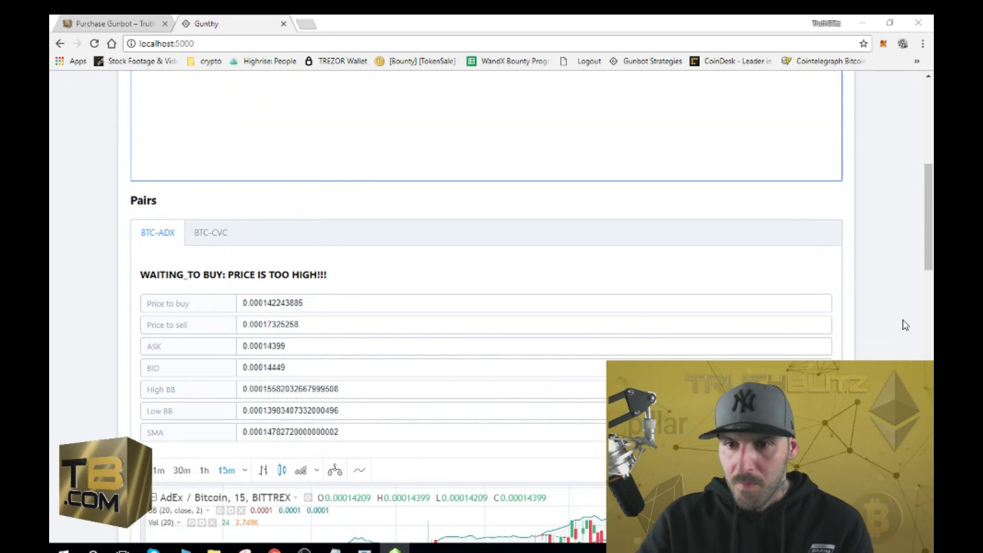
pyautogui.scroll(-2, 340, 258)
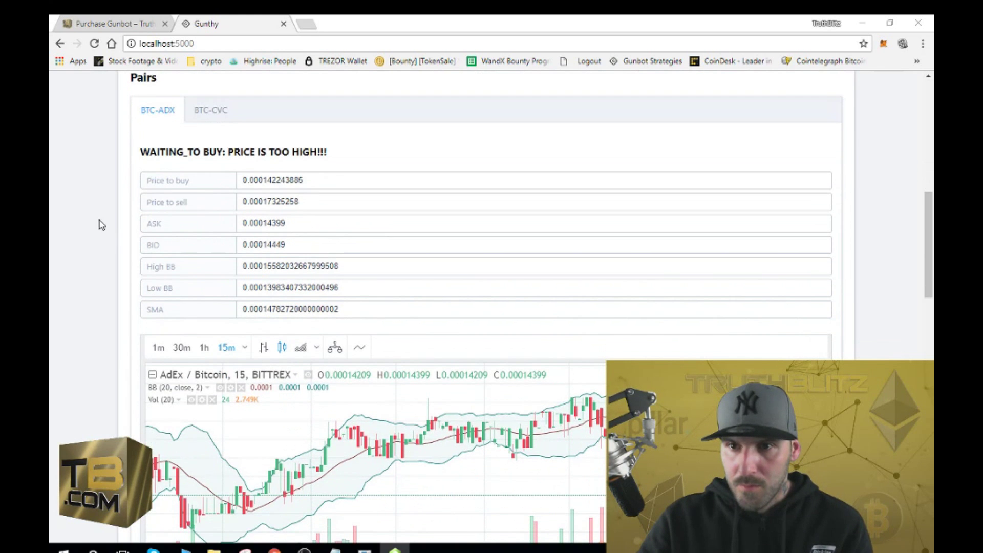
# Examine the BTC-CVC pair's price and Bollinger Band values and its chart, comparing them with the BTC-ADX pair
pyautogui.click(200, 109)
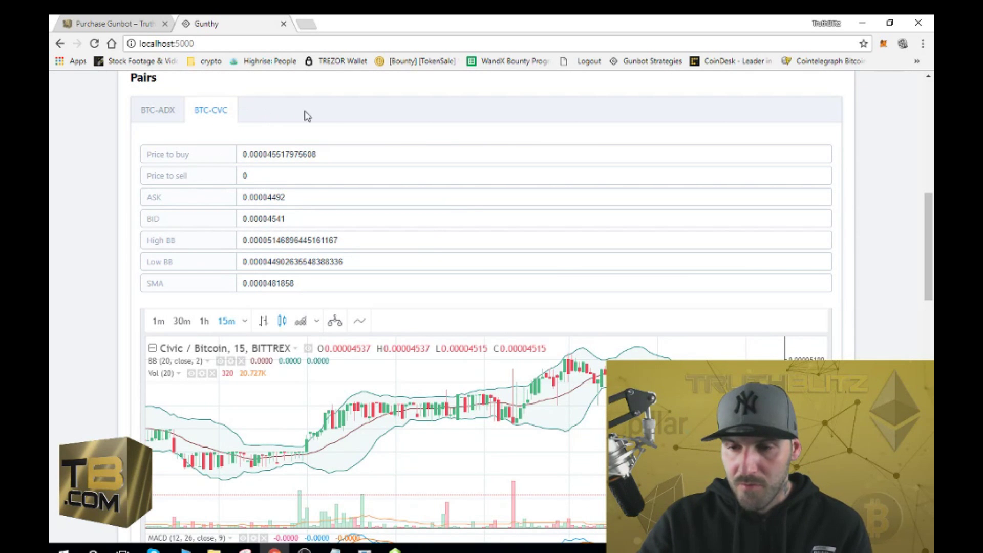
pyautogui.scroll(-3, 459, 279)
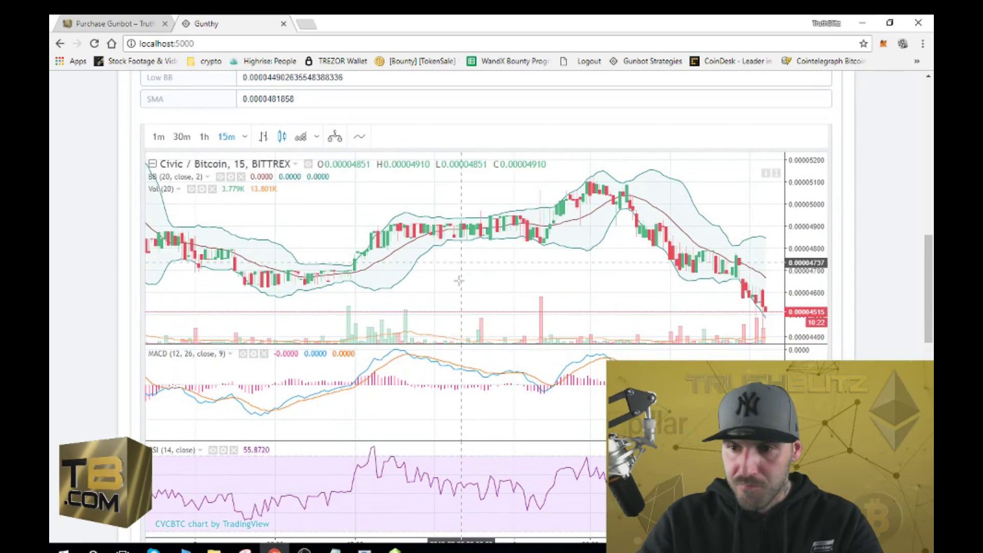
pyautogui.scroll(2, 929, 346)
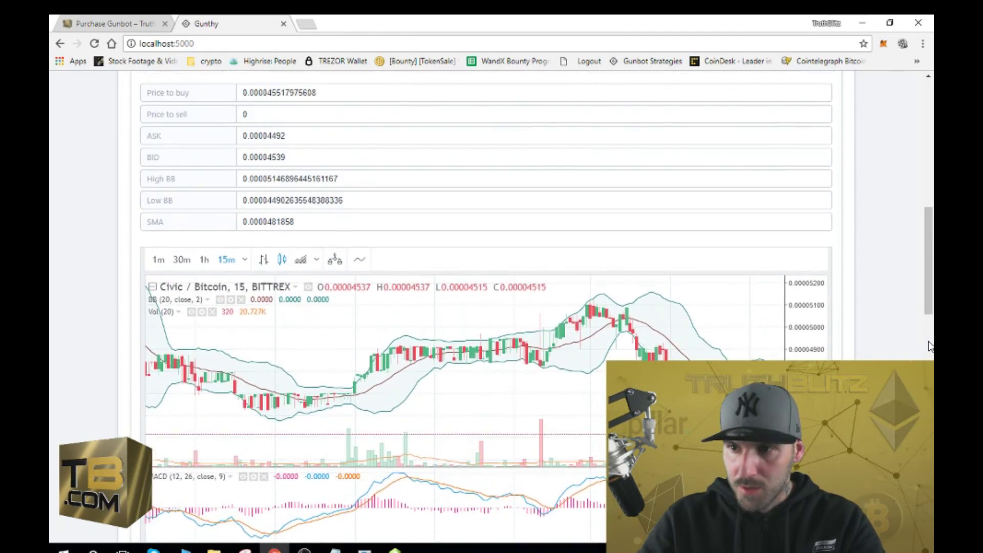
pyautogui.scroll(3, 929, 345)
pyautogui.scroll(-3, 929, 346)
pyautogui.scroll(2, 277, 225)
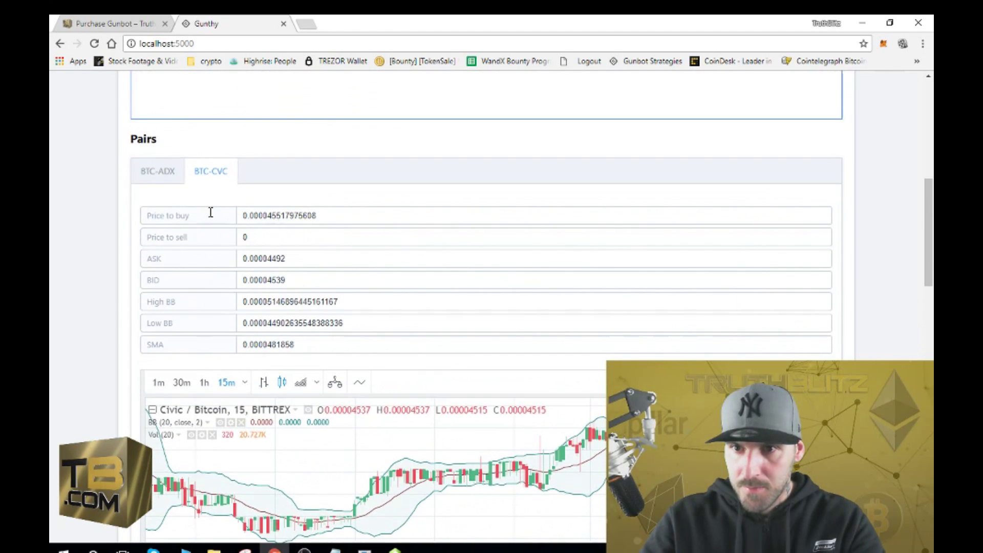
pyautogui.click(146, 171)
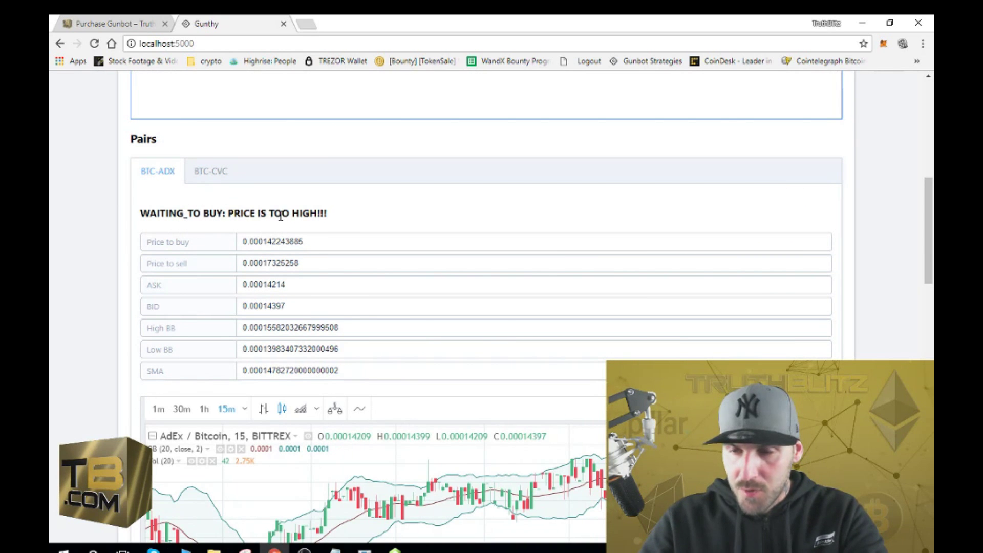
pyautogui.click(197, 169)
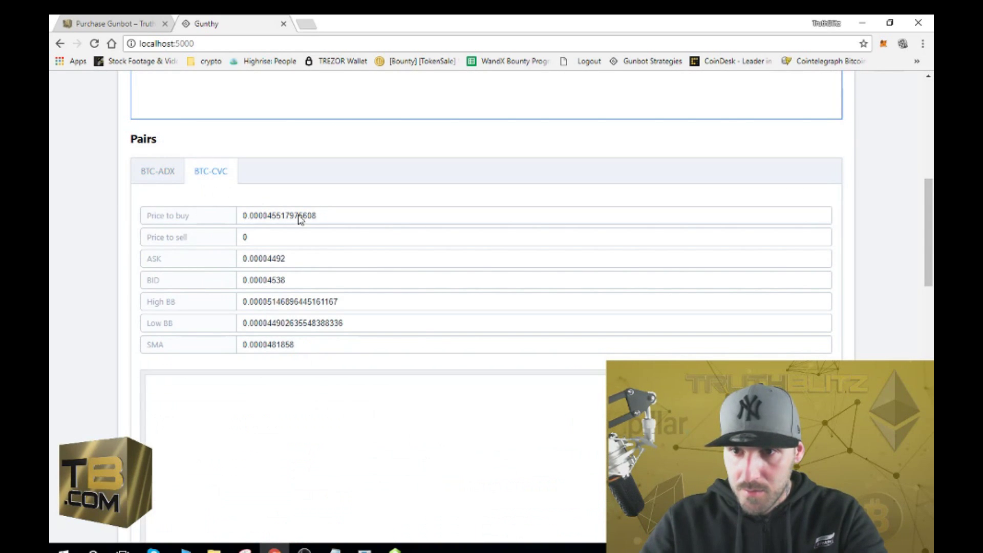
pyautogui.scroll(-2, 347, 278)
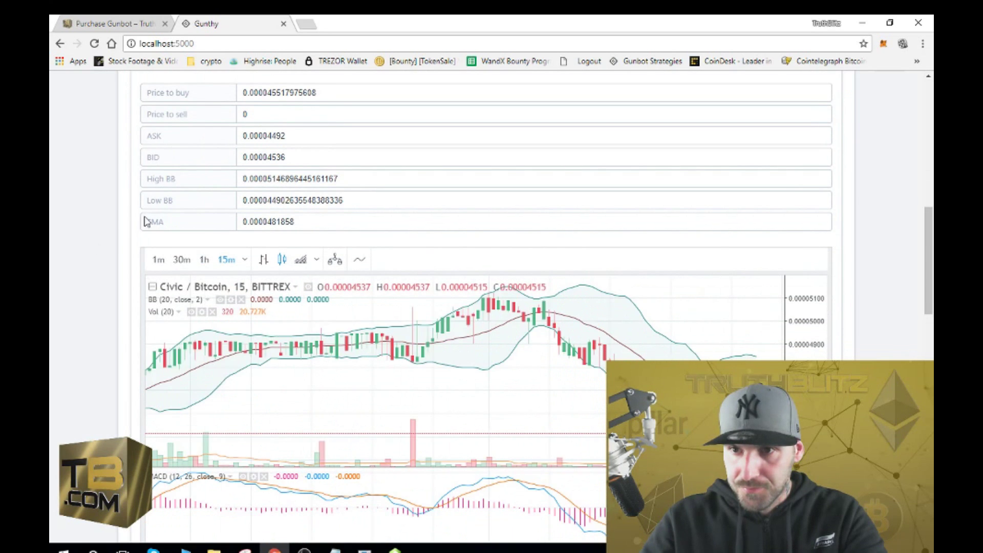
pyautogui.scroll(4, 108, 211)
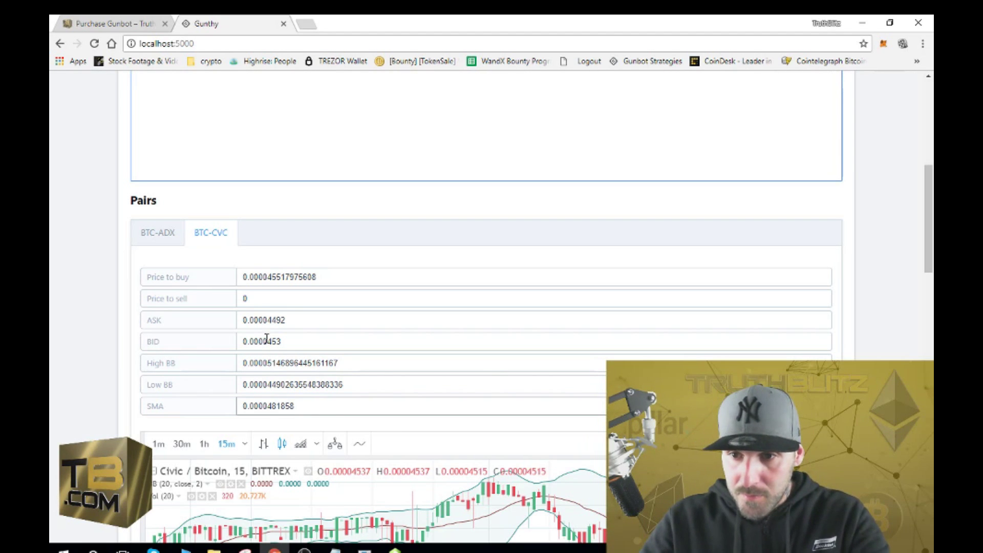
# Check the BTC-ADX pair's price to sell and price to buy, highlighting each value
pyautogui.click(155, 234)
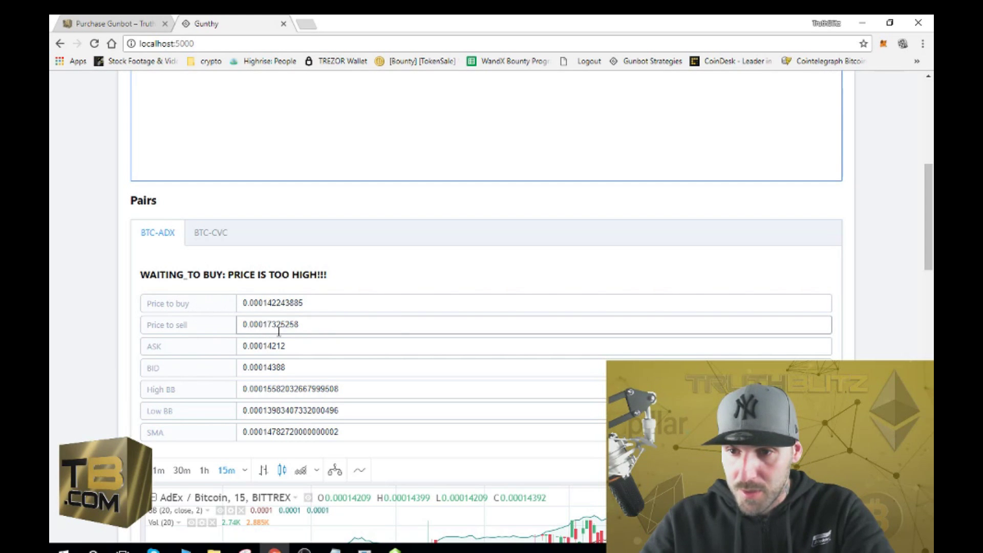
pyautogui.scroll(-2, 326, 379)
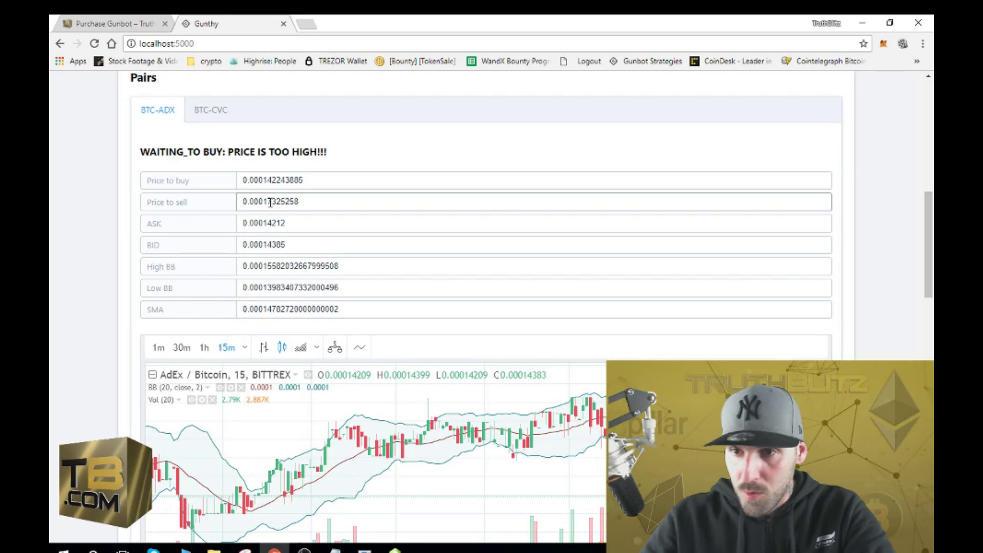
pyautogui.moveTo(306, 203); pyautogui.dragTo(237, 199)
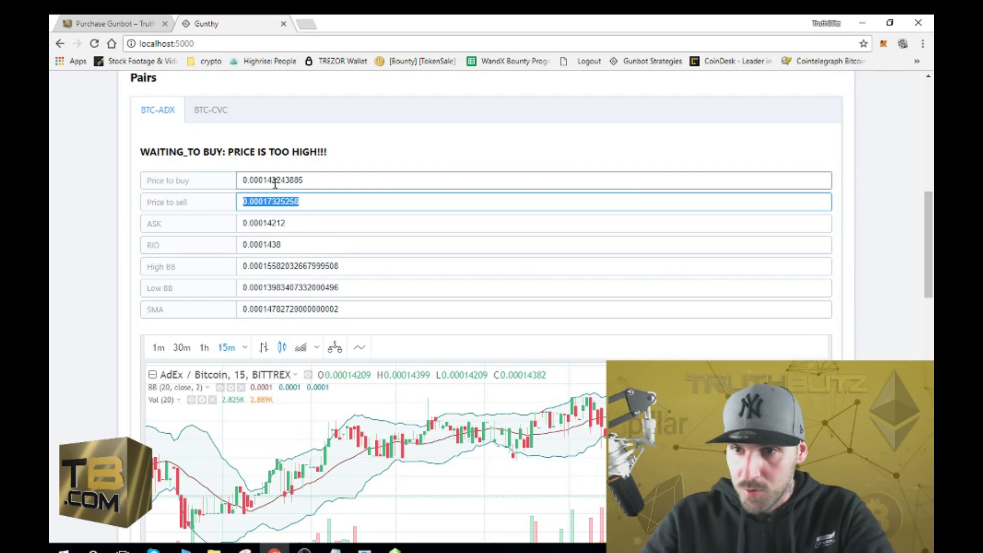
pyautogui.moveTo(306, 181); pyautogui.dragTo(253, 180)
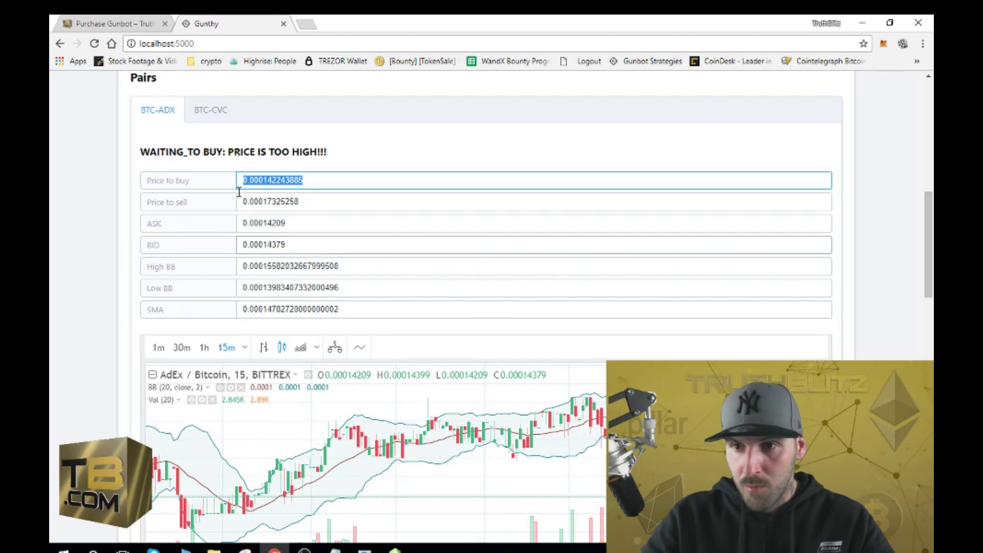
# Inspect the BTC-ADX chart and read the core checks and buy cycle entries for both pairs in the logs
pyautogui.scroll(-2, 437, 318)
pyautogui.moveTo(929, 277); pyautogui.dragTo(931, 395)
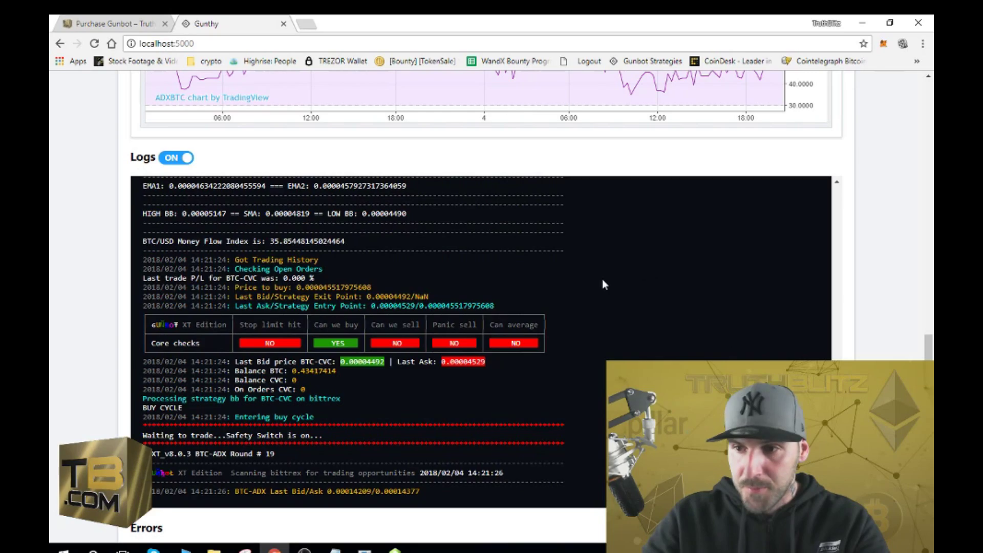
pyautogui.scroll(12, 669, 280)
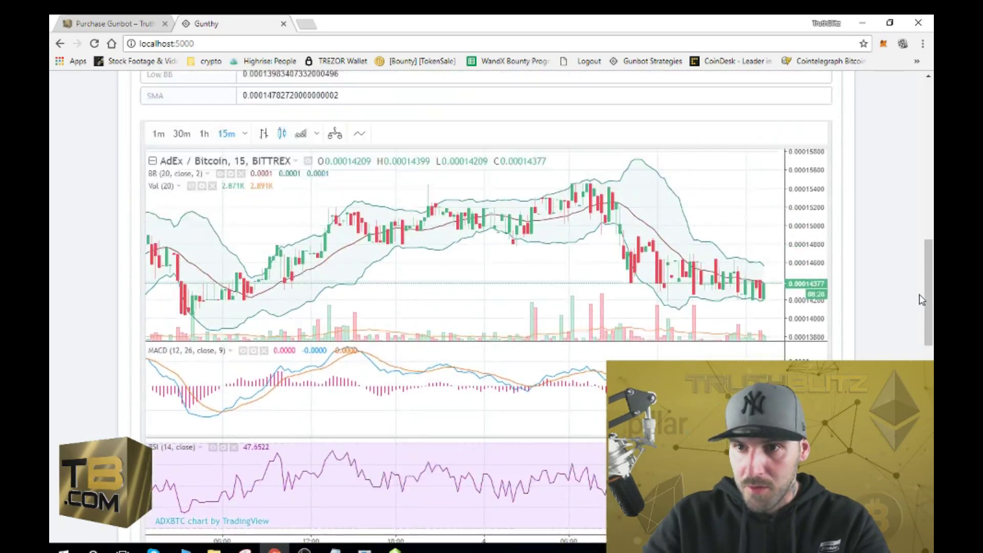
pyautogui.scroll(-5, 360, 279)
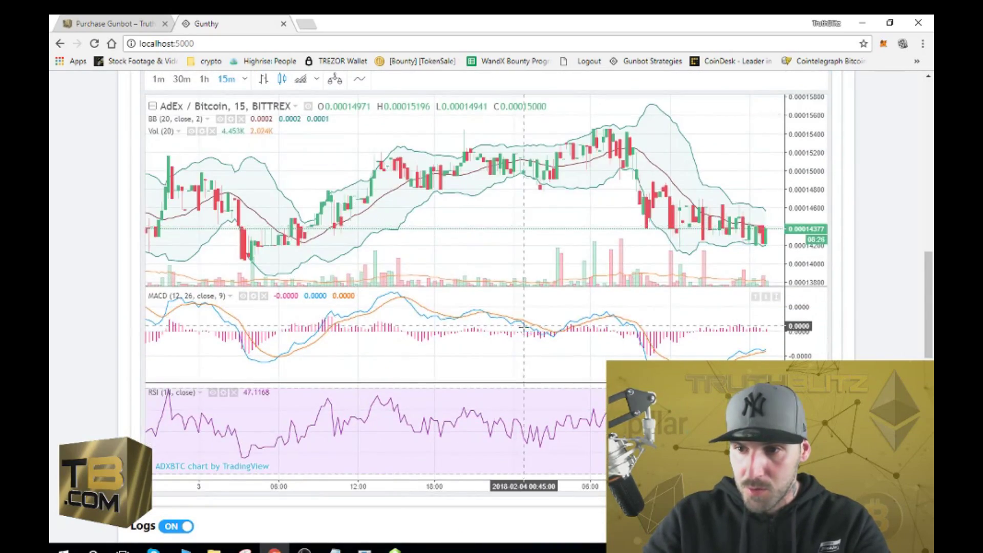
pyautogui.moveTo(928, 319); pyautogui.dragTo(932, 392)
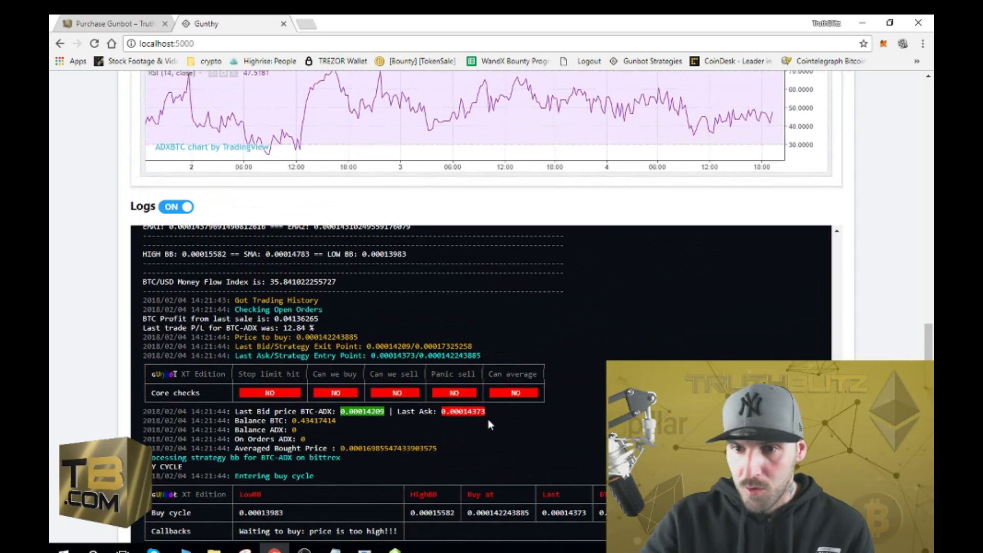
pyautogui.scroll(-2, 488, 420)
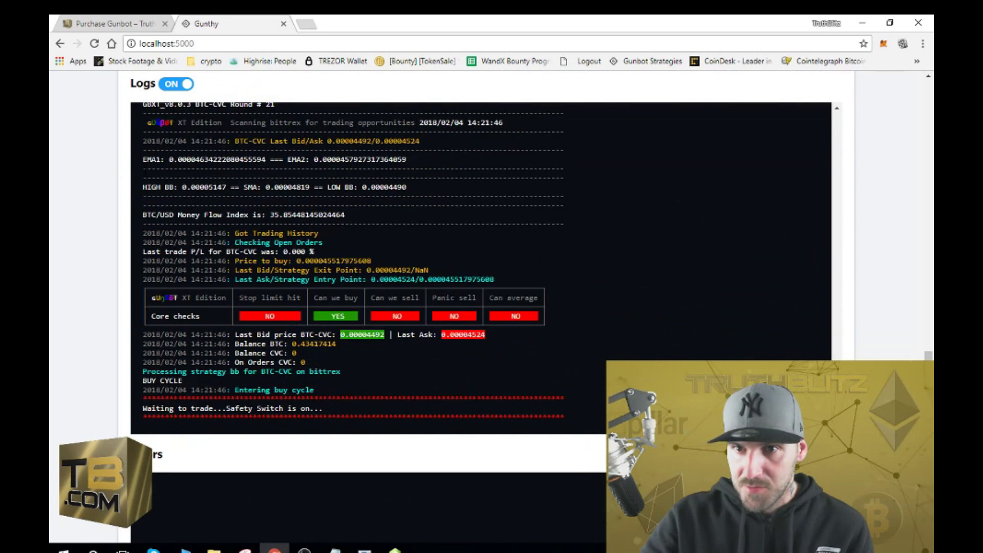
# Check the latest log entries and the Errors section, and review the BTC-ADX chart, price values and the current Gunbot configuration
pyautogui.scroll(-4, 382, 404)
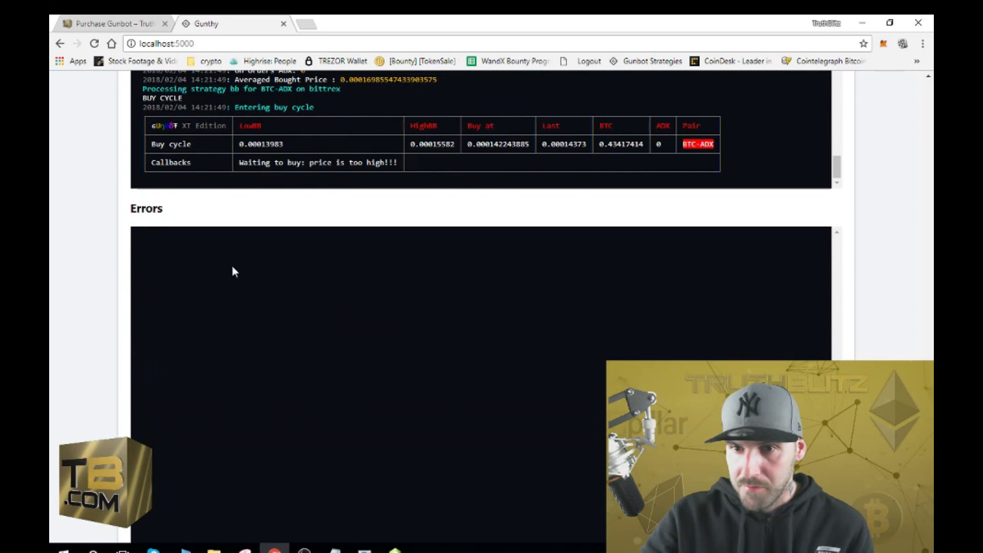
pyautogui.scroll(4, 125, 282)
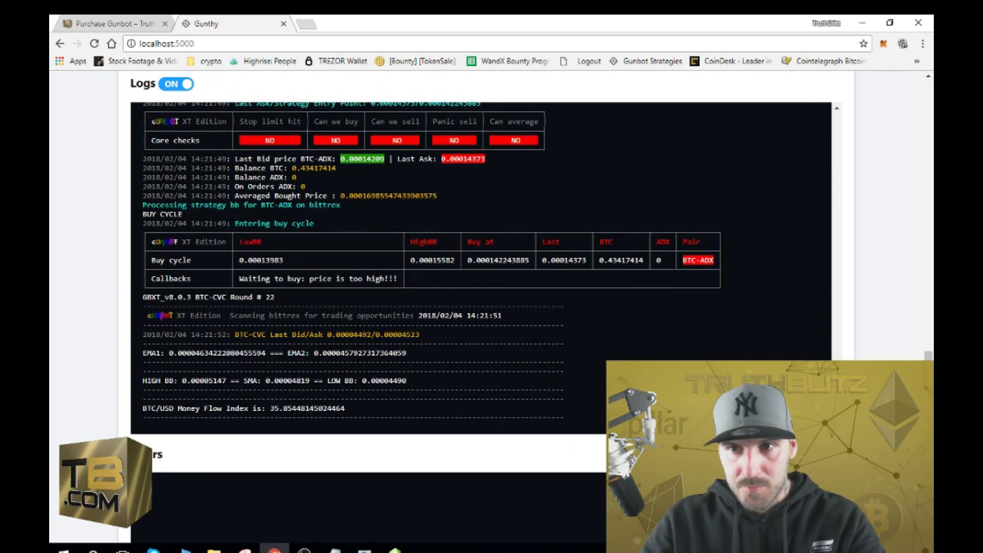
pyautogui.scroll(2, 886, 298)
pyautogui.scroll(6, 886, 299)
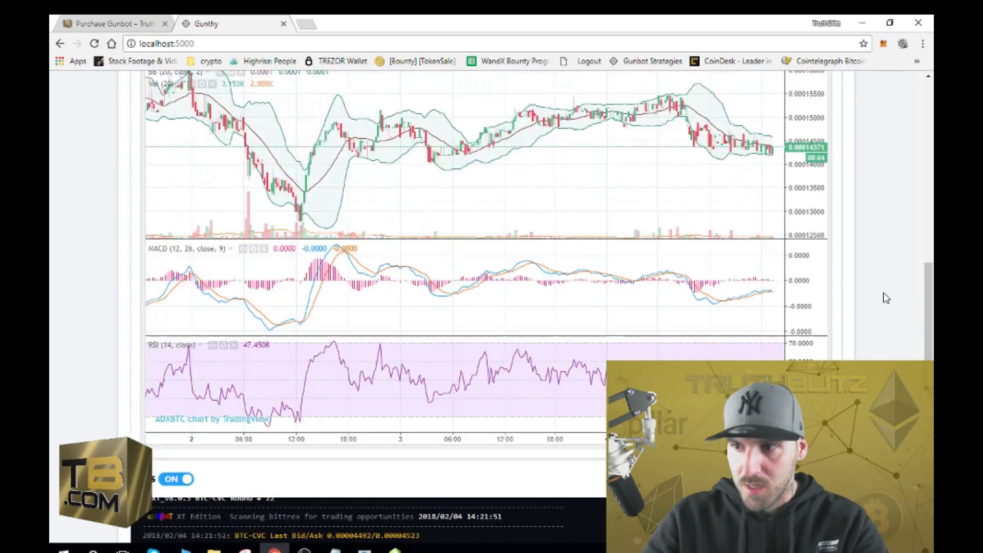
pyautogui.scroll(5, 887, 298)
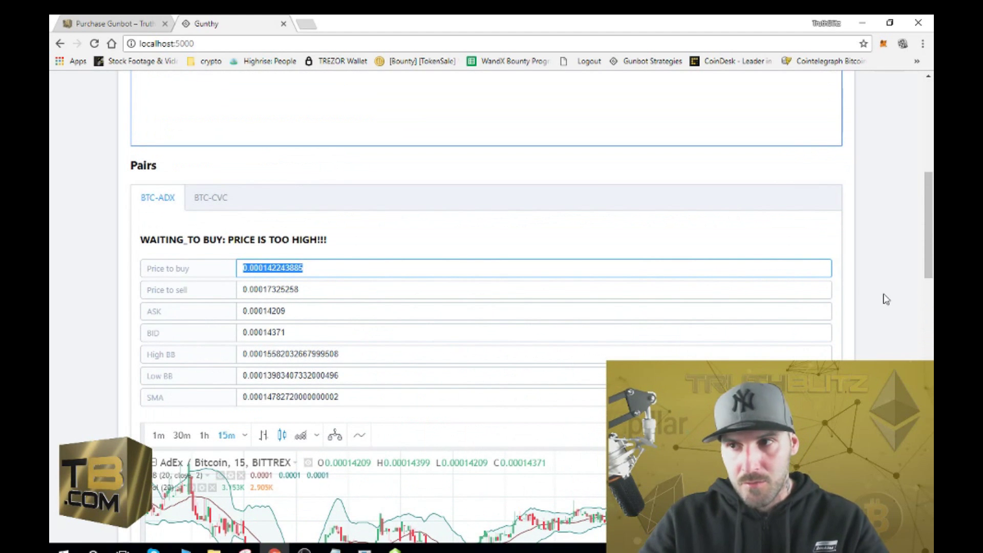
pyautogui.scroll(4, 886, 298)
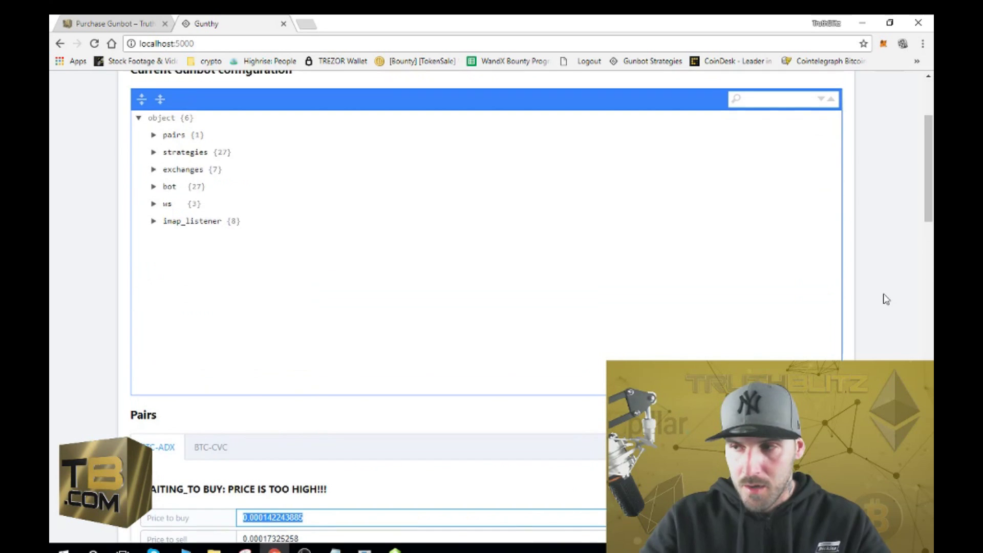
pyautogui.scroll(2, 886, 300)
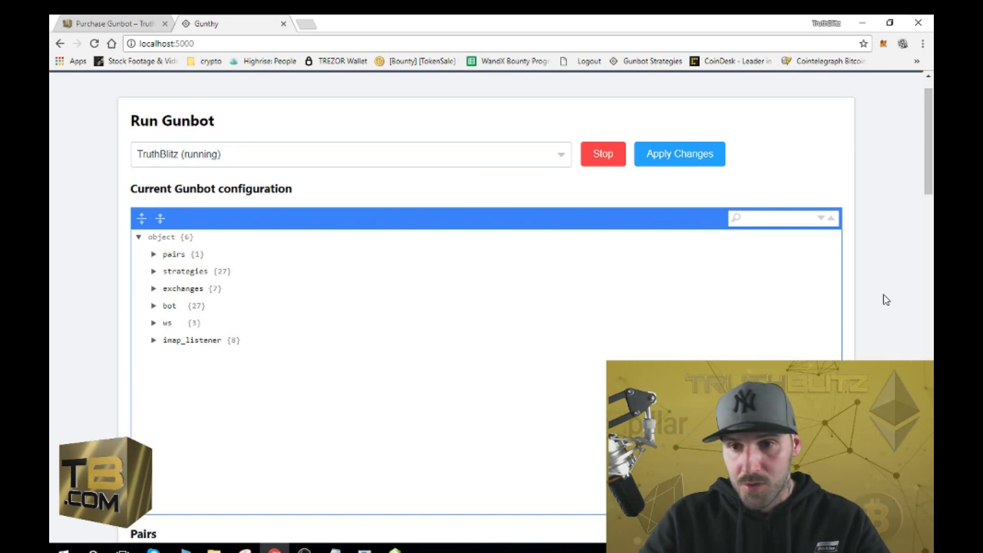
pyautogui.scroll(1, 886, 299)
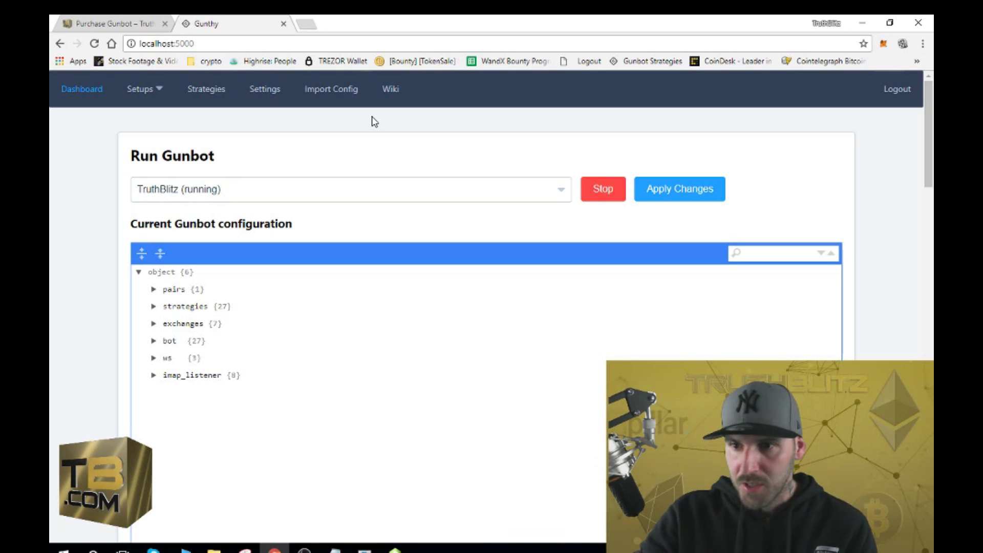
# Switch to the open Purchase Gunbot page on the TruthBlitz website to view its feature list
pyautogui.click(113, 17)
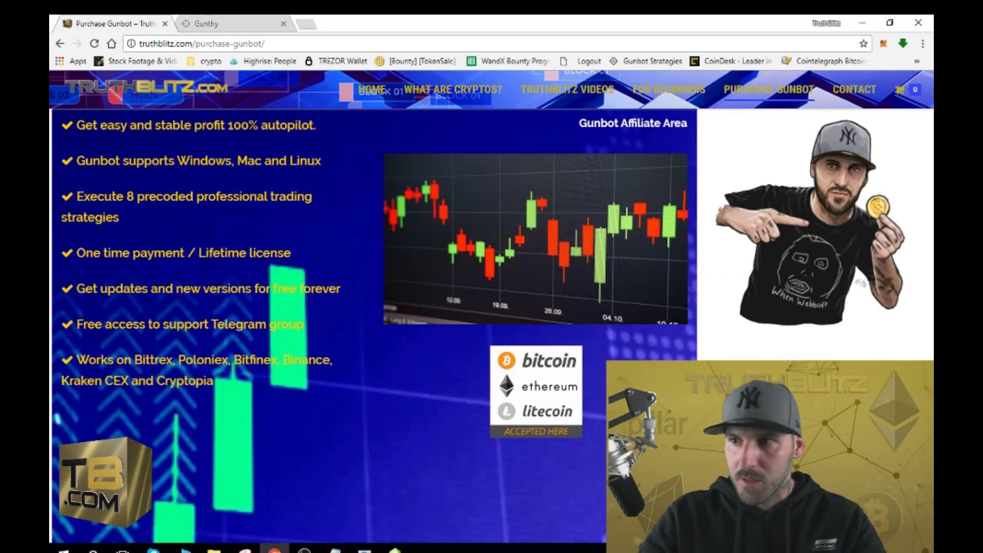